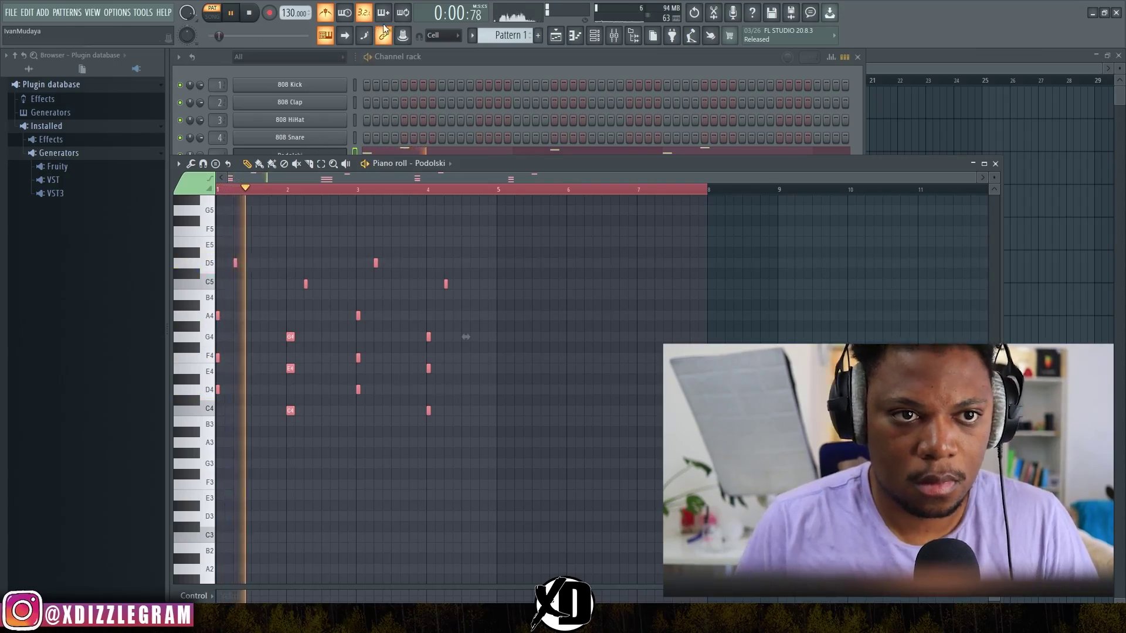
Paint Pattern 1 onto Track 1 and remove hits from the Snare 4 and Rimshot 11 step patterns
click(562, 41)
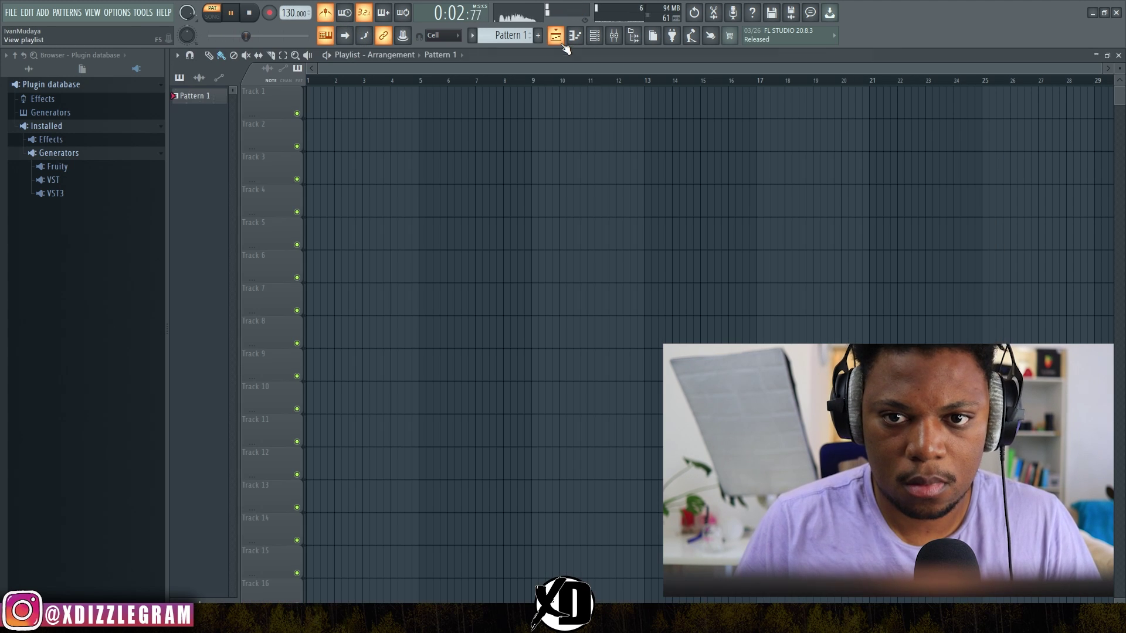
click(319, 111)
key(F7)
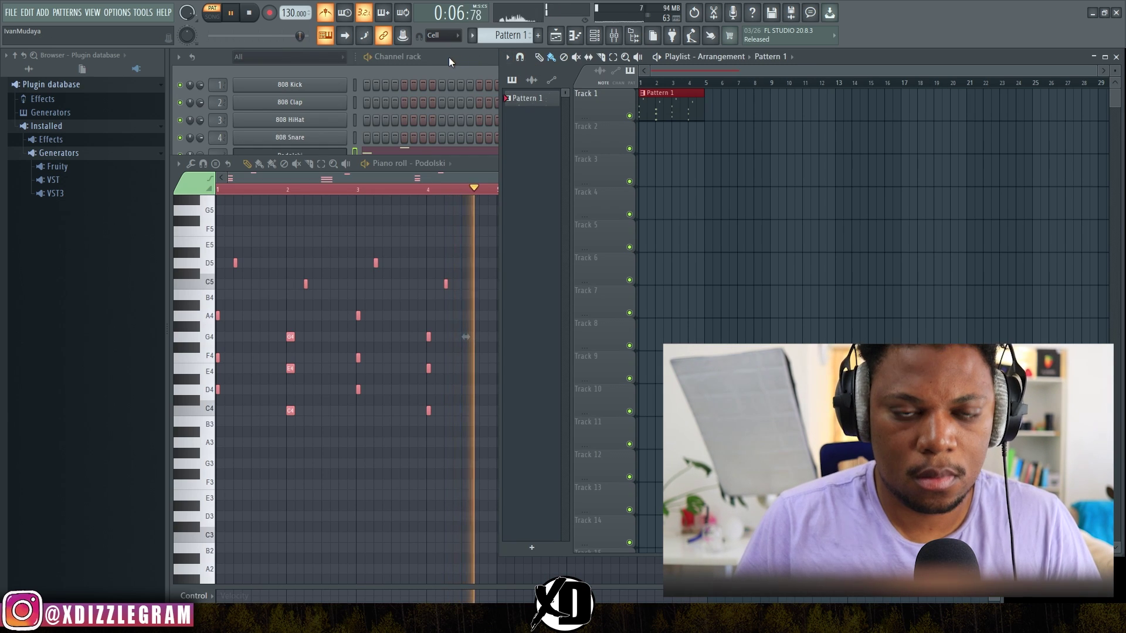
drag(554, 187, 858, 187)
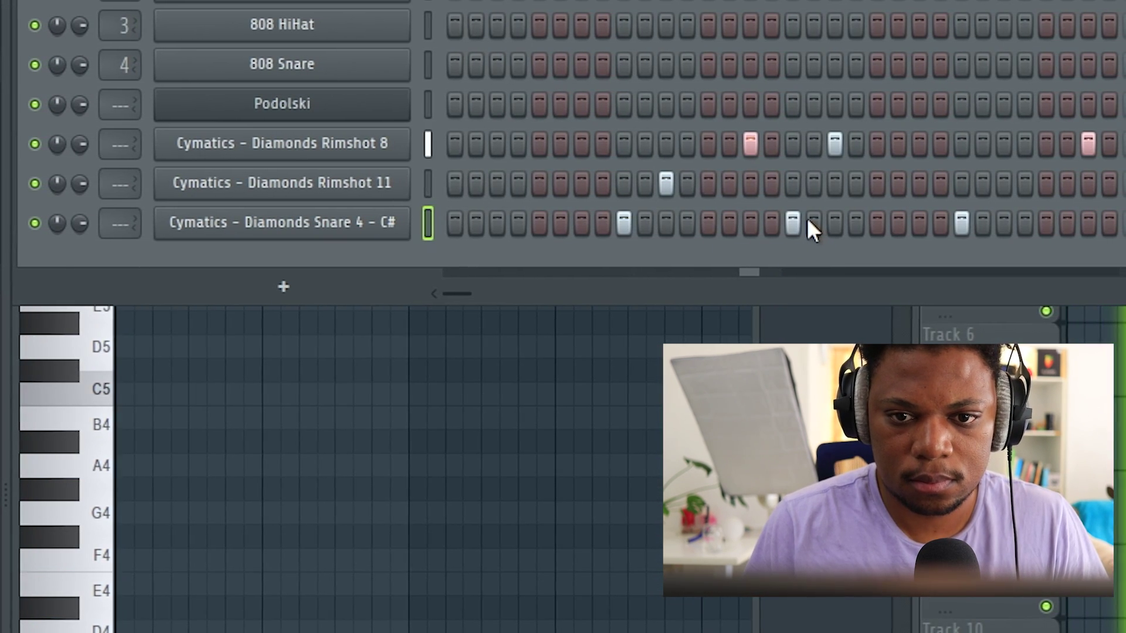
click(797, 221)
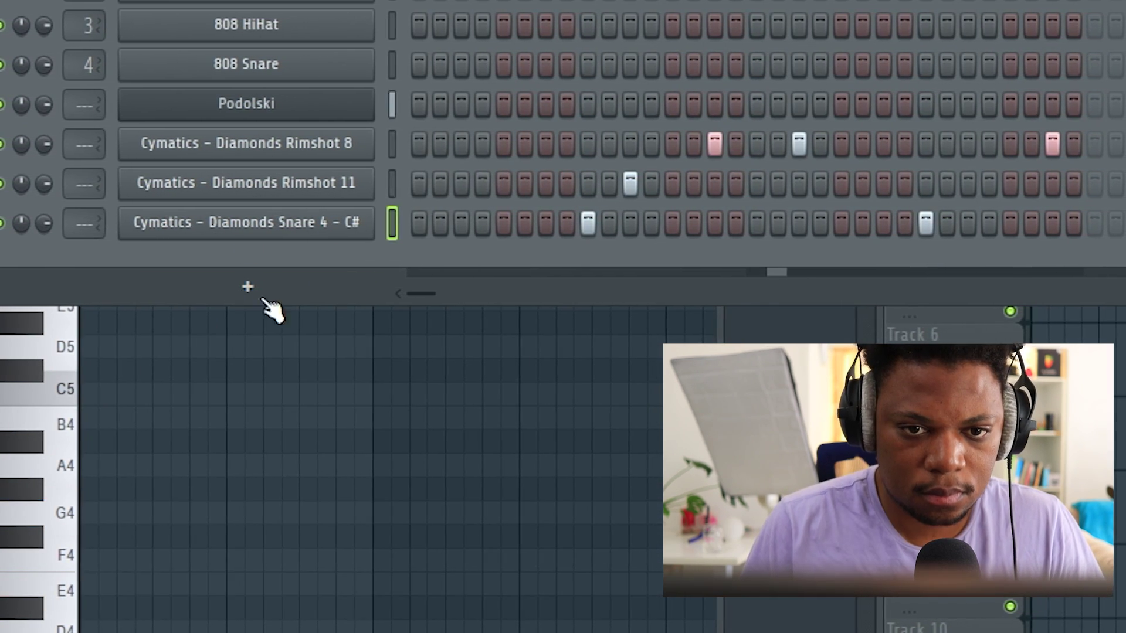
click(627, 179)
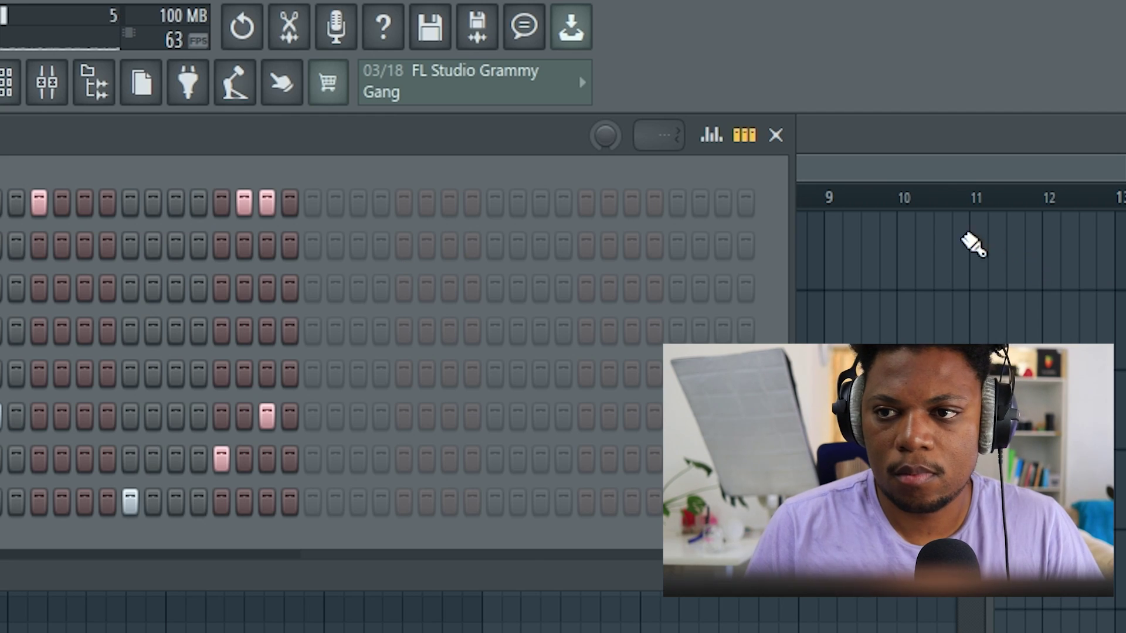
click(888, 179)
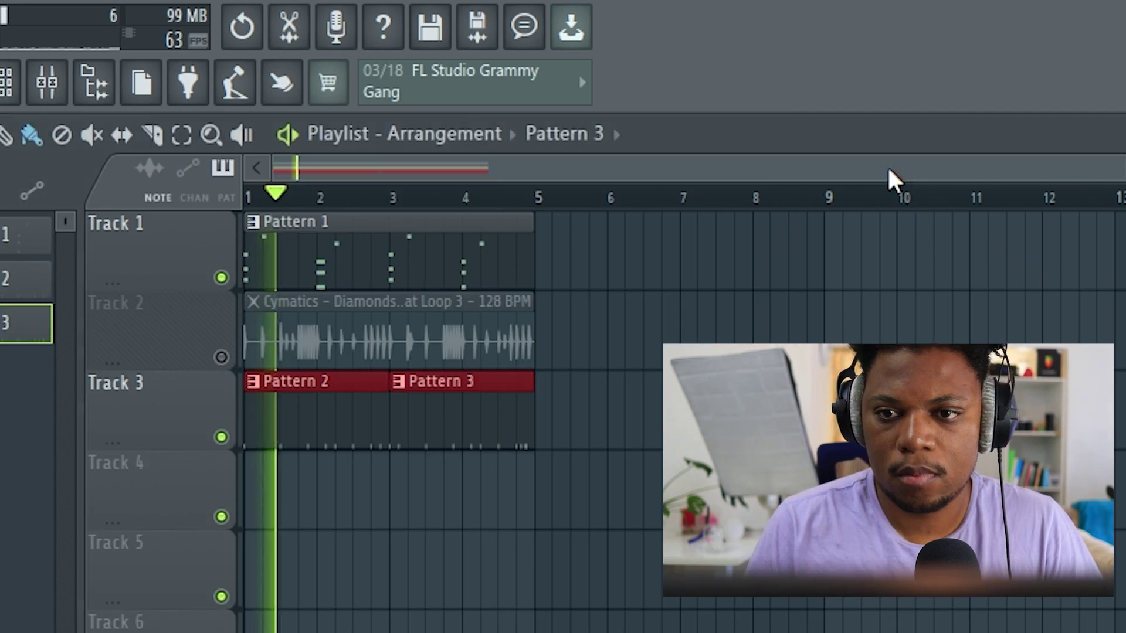
Unmute the hi-hat loop clip on Track 2 and bring the step sequencer back in front
click(221, 357)
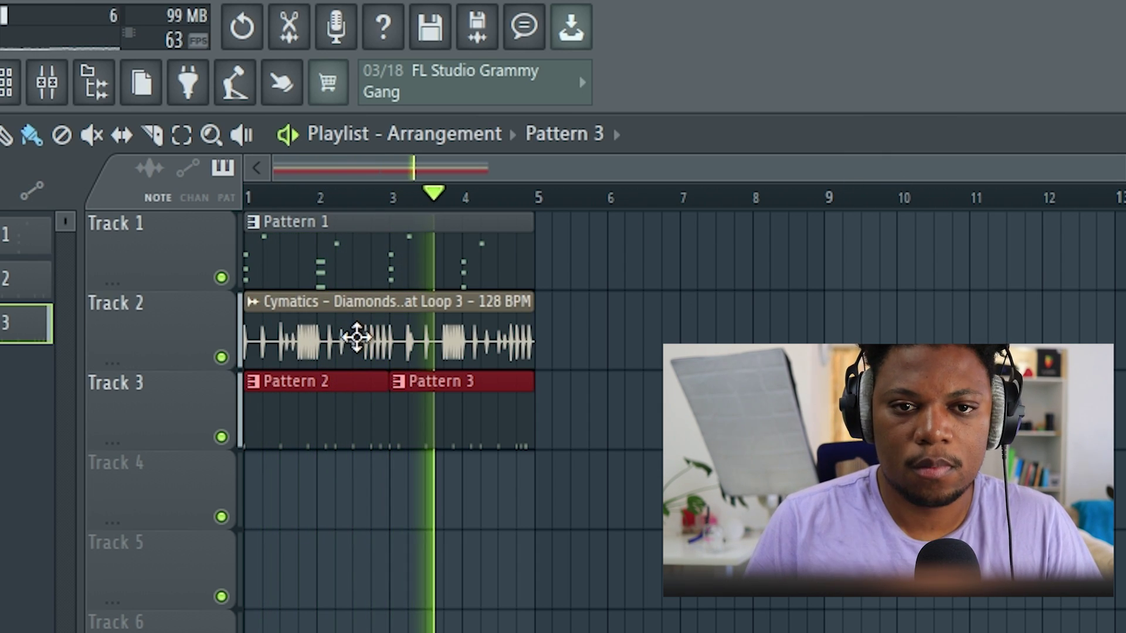
key(F6)
click(775, 133)
key(F6)
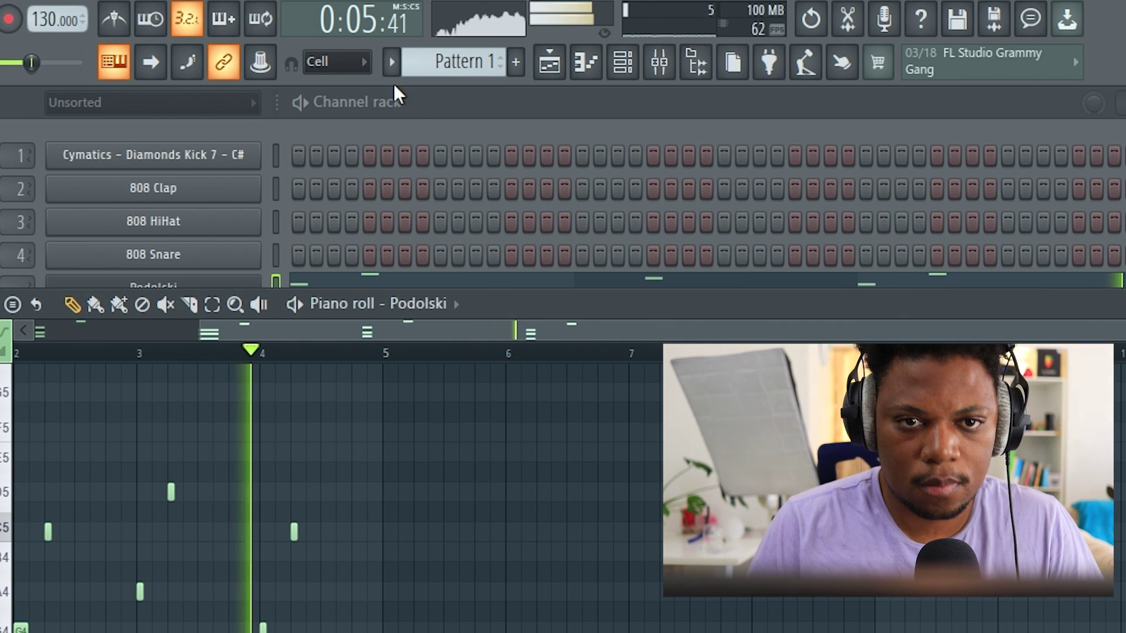
click(394, 97)
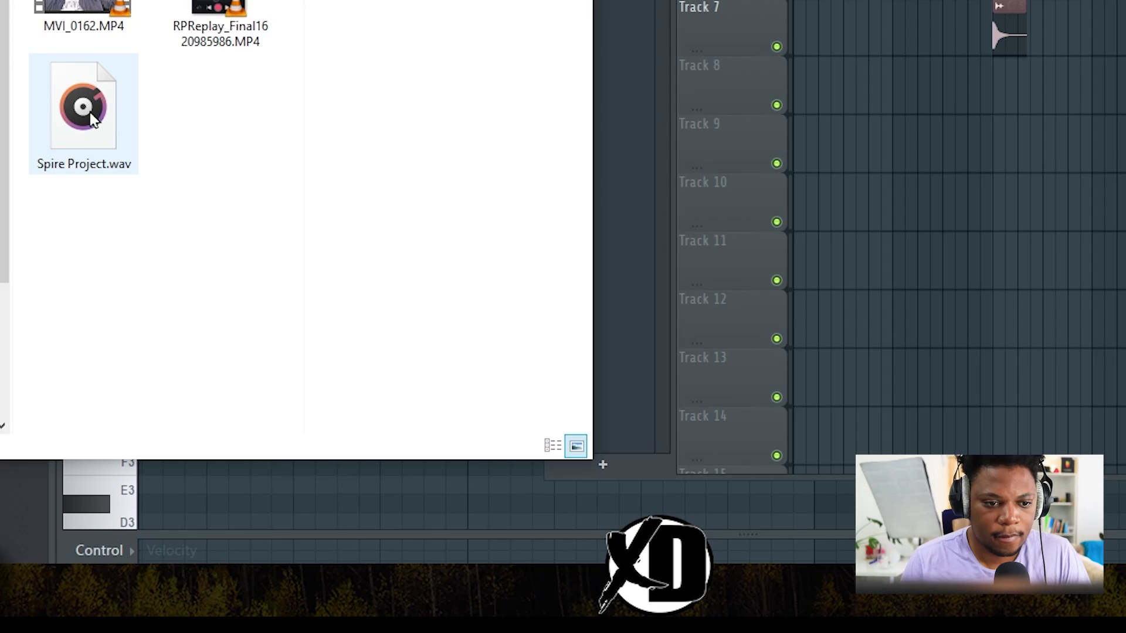
Drag Spire Project.wav from Explorer onto Track 9 and move it to bar 1
drag(83, 111, 905, 94)
drag(885, 159, 884, 148)
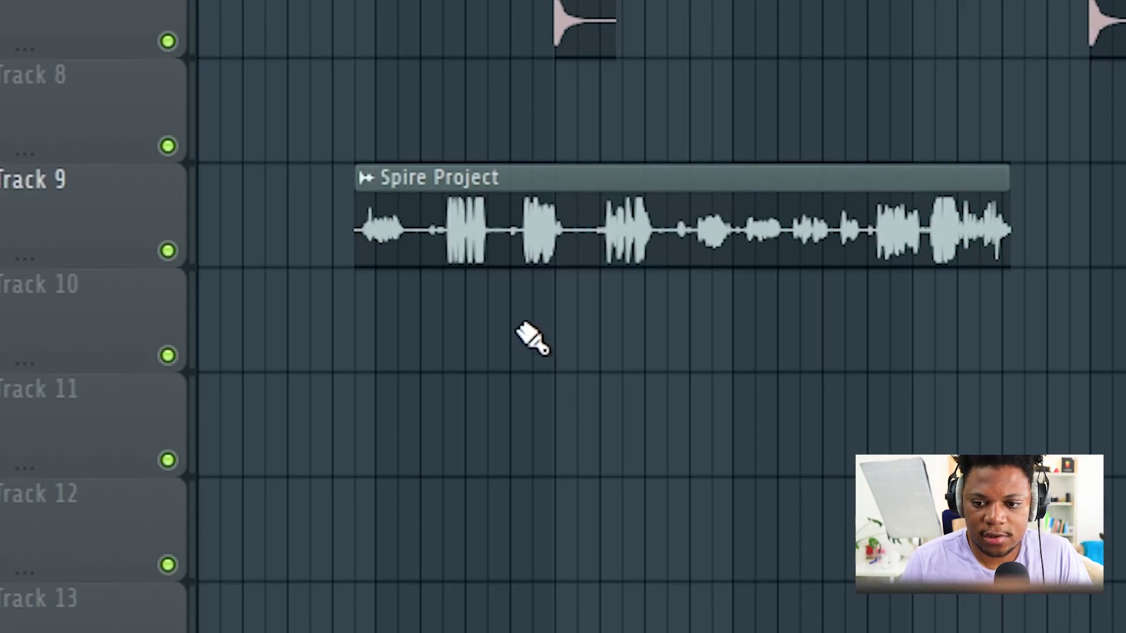
drag(605, 237, 446, 237)
Solo Track 9 and play back the vocal on its own
scroll(111, 455, up, 4)
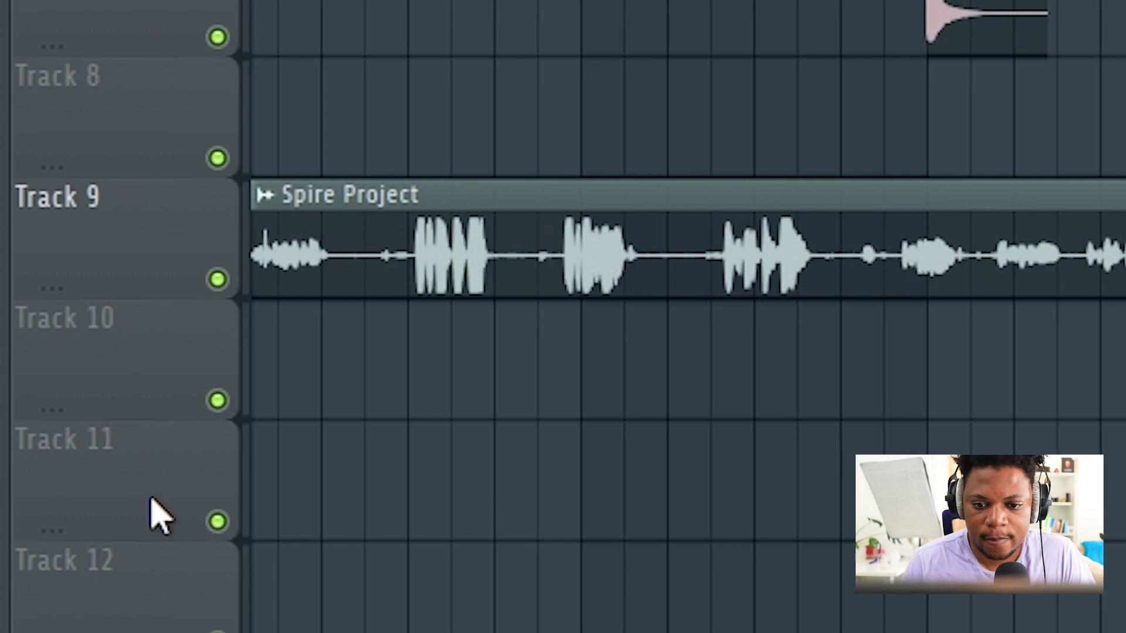
right_click(217, 280)
key(space)
scroll(686, 252, down, 3)
scroll(686, 252, up, 5)
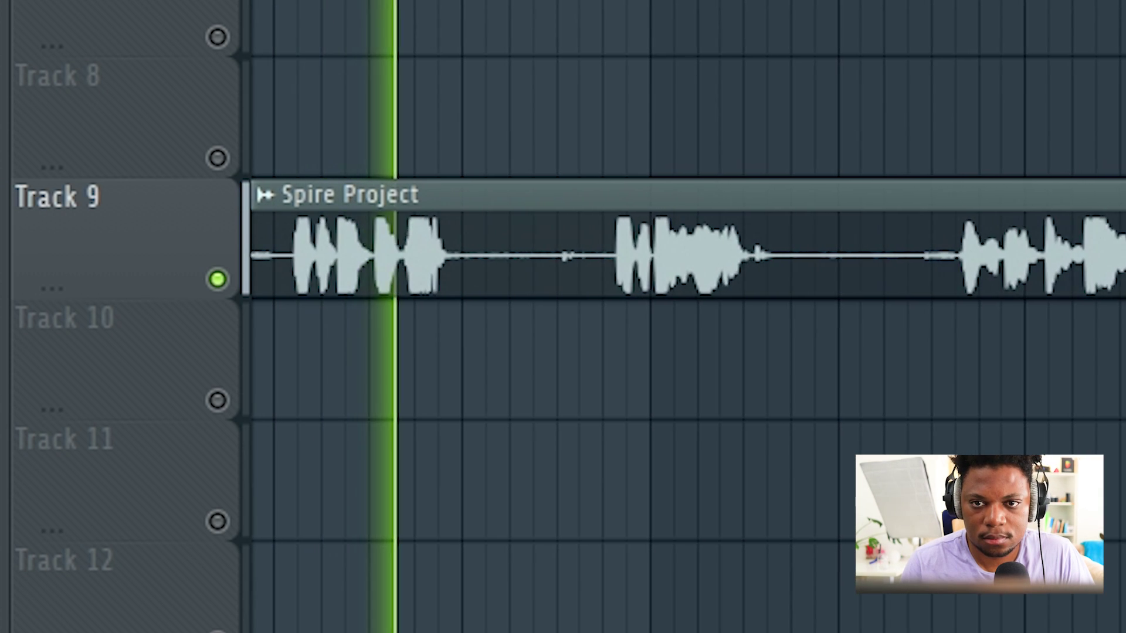
scroll(686, 252, up, 2)
scroll(686, 252, down, 3)
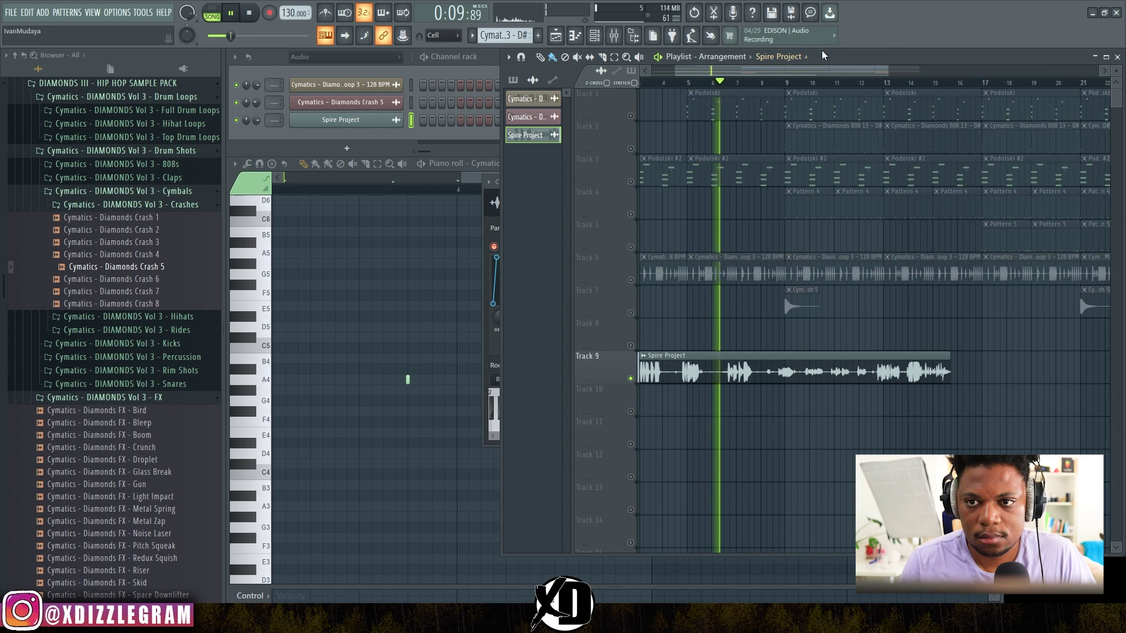
Maximize the playlist, then delete the first vocal slice on Track 9 and the stray clip on Track 10
double_click(835, 59)
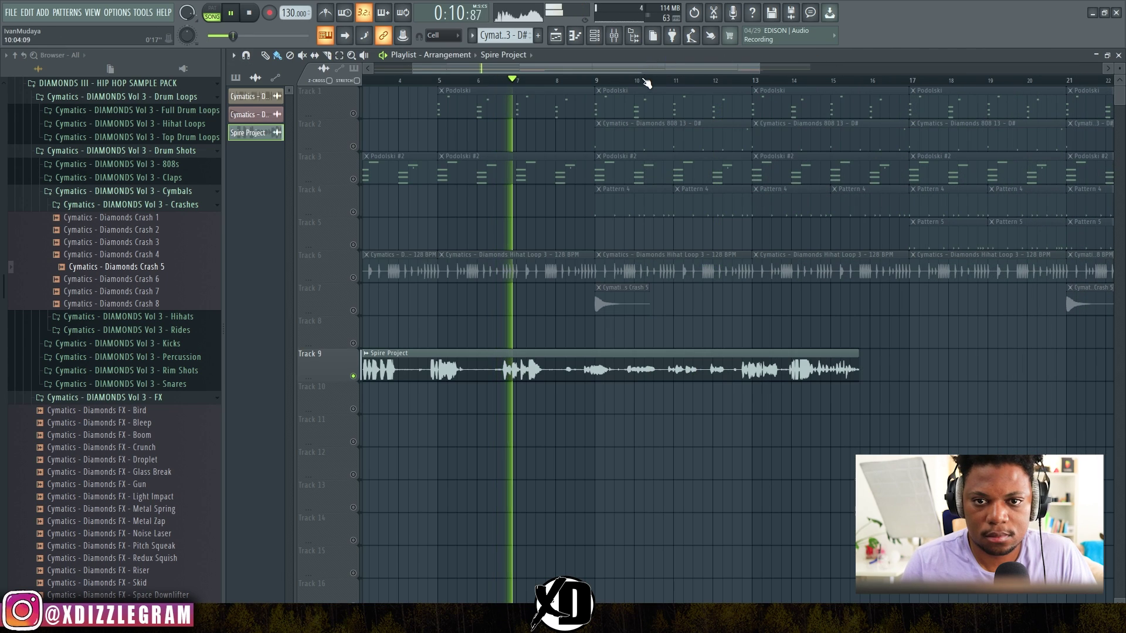
scroll(639, 88, down, 2)
scroll(587, 399, up, 3)
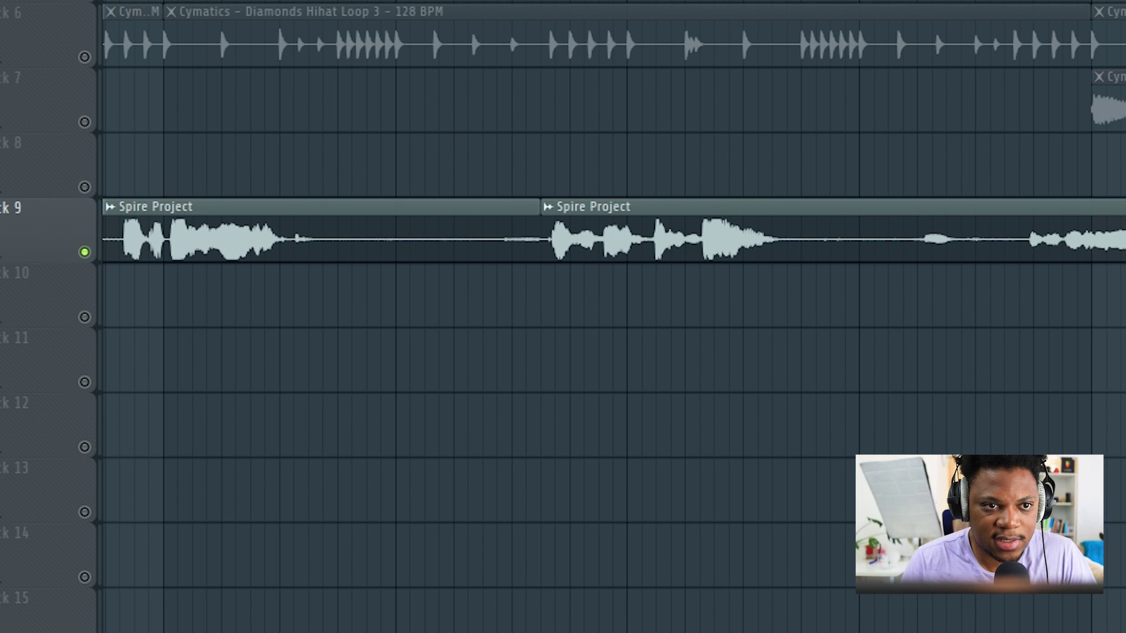
right_click(385, 232)
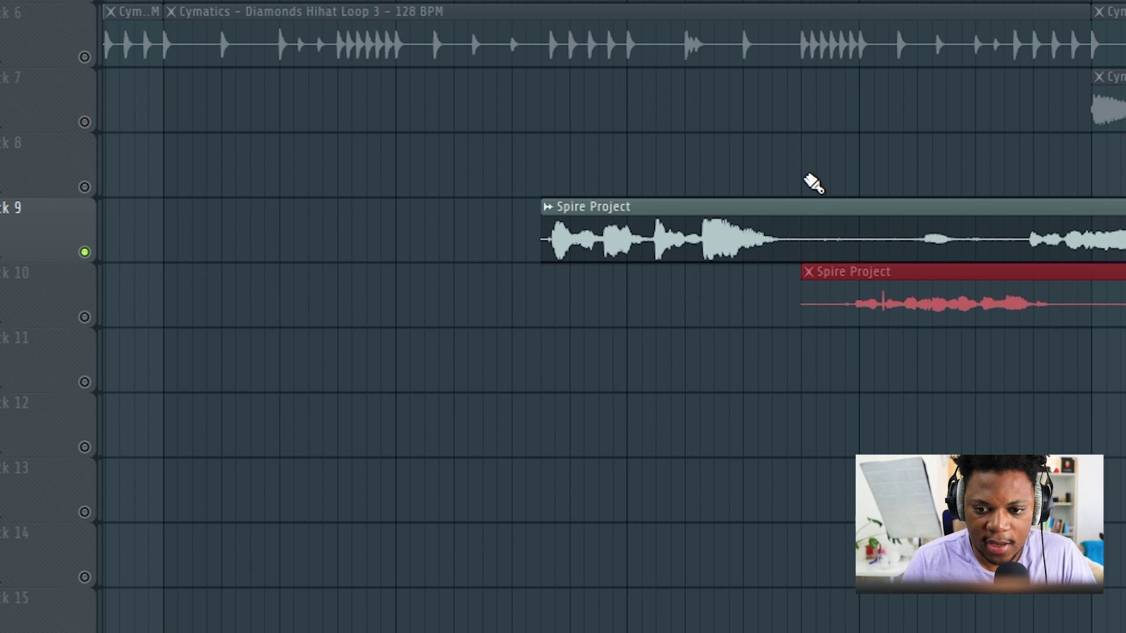
right_click(852, 302)
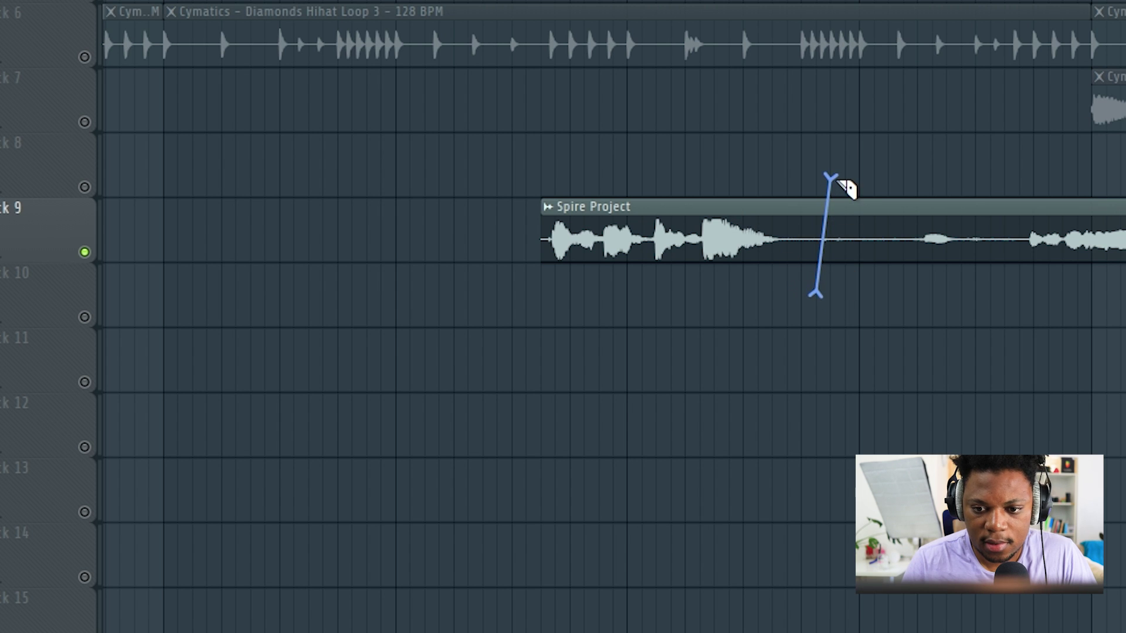
Play the chopped vocal, delete the second Spire Project slice on Track 9, and replay it
scroll(609, 317, down, 5)
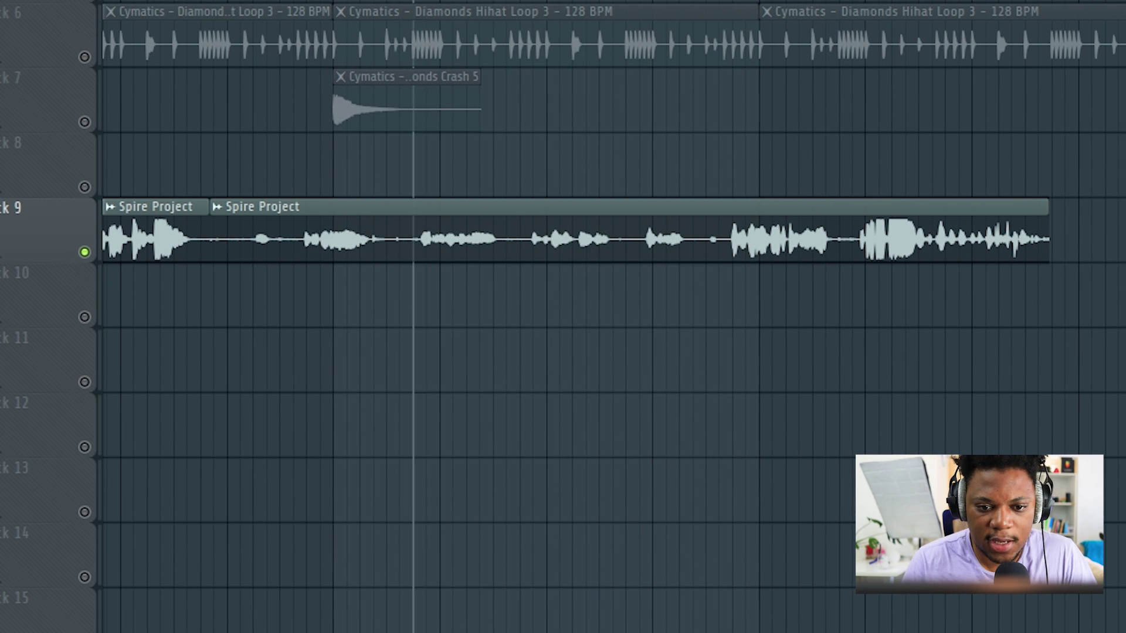
key(space)
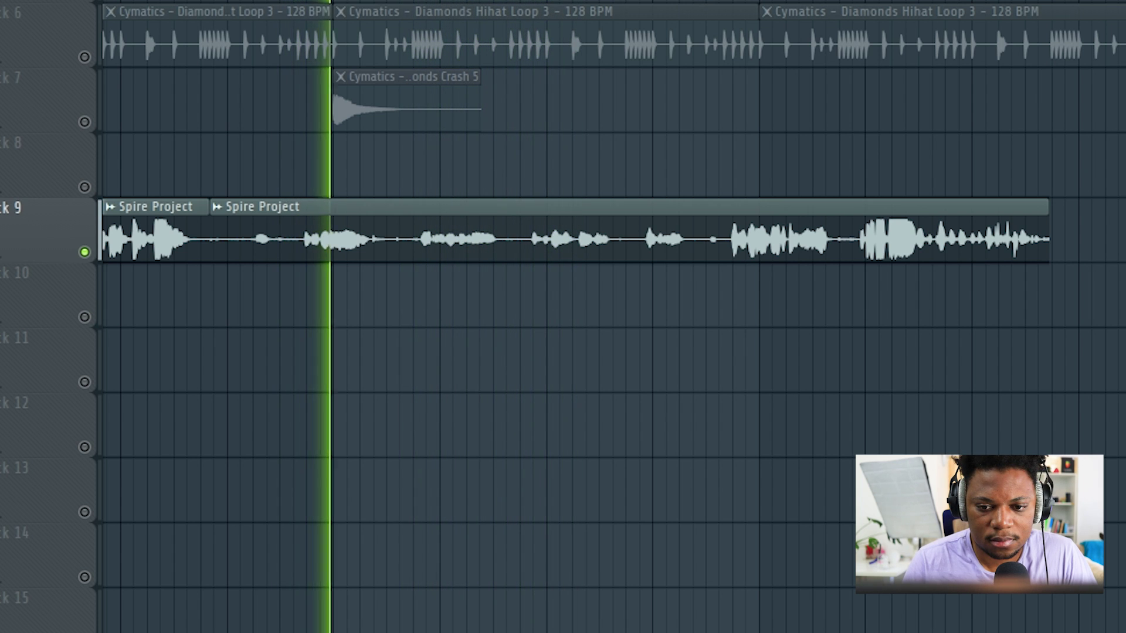
key(space)
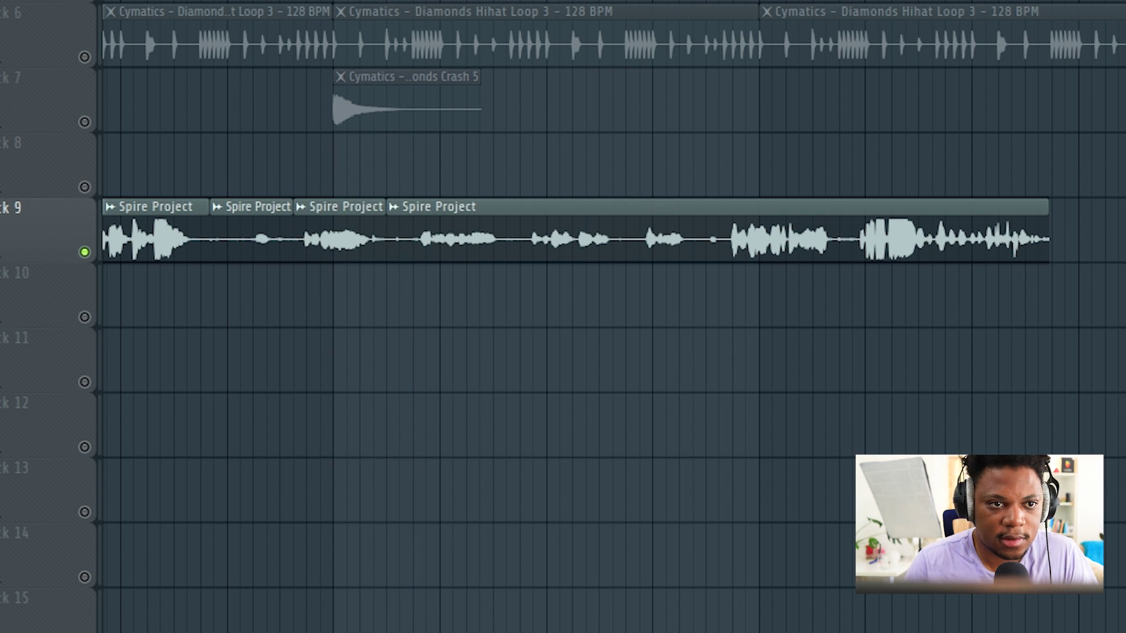
right_click(276, 227)
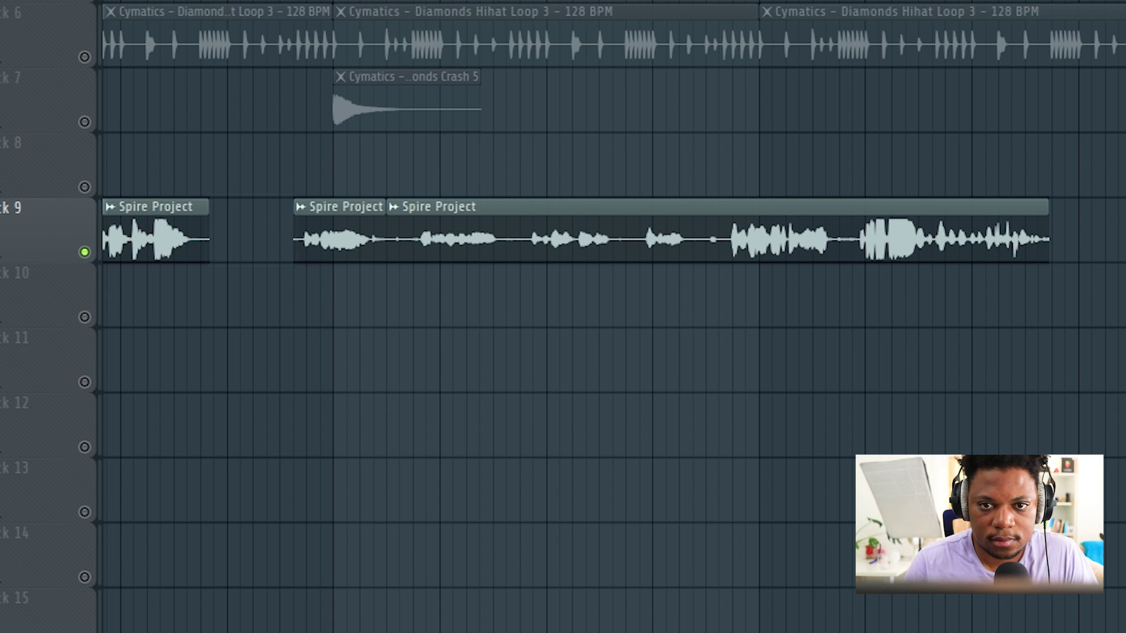
key(space)
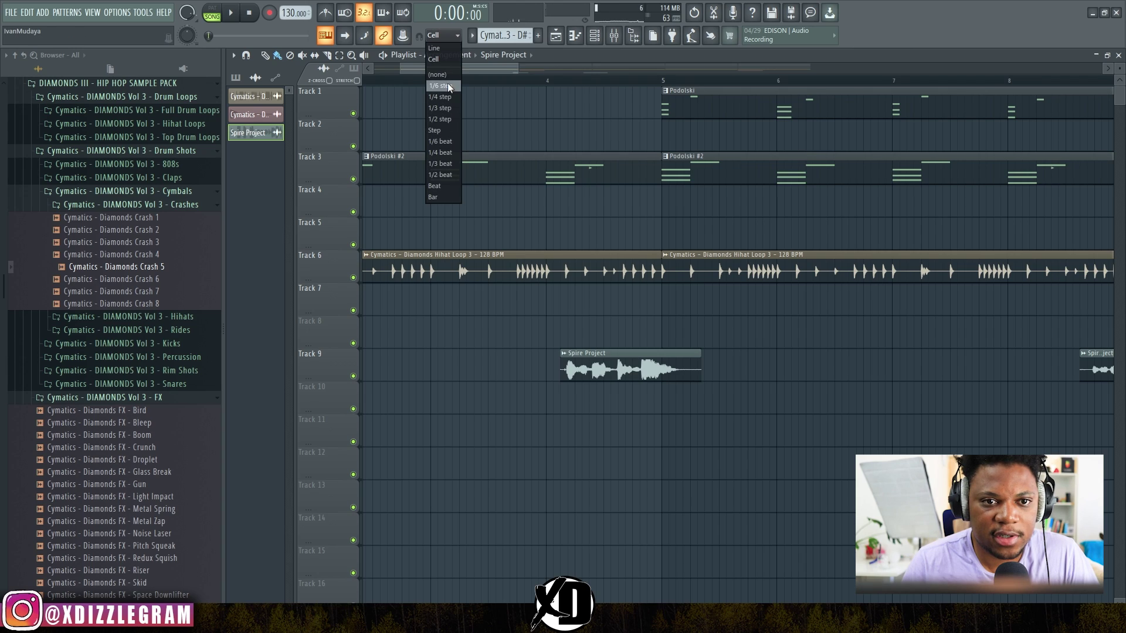
Turn off grid snapping and drag the first vocal clip on Track 9 to around bar 3
click(437, 75)
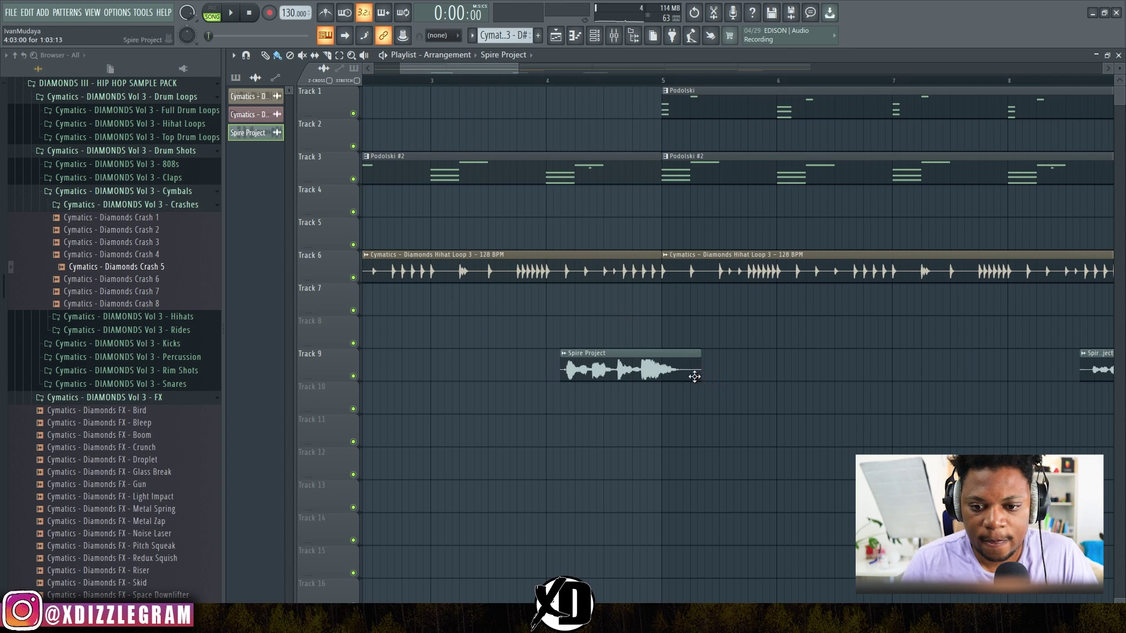
drag(689, 375, 827, 376)
drag(753, 369, 598, 363)
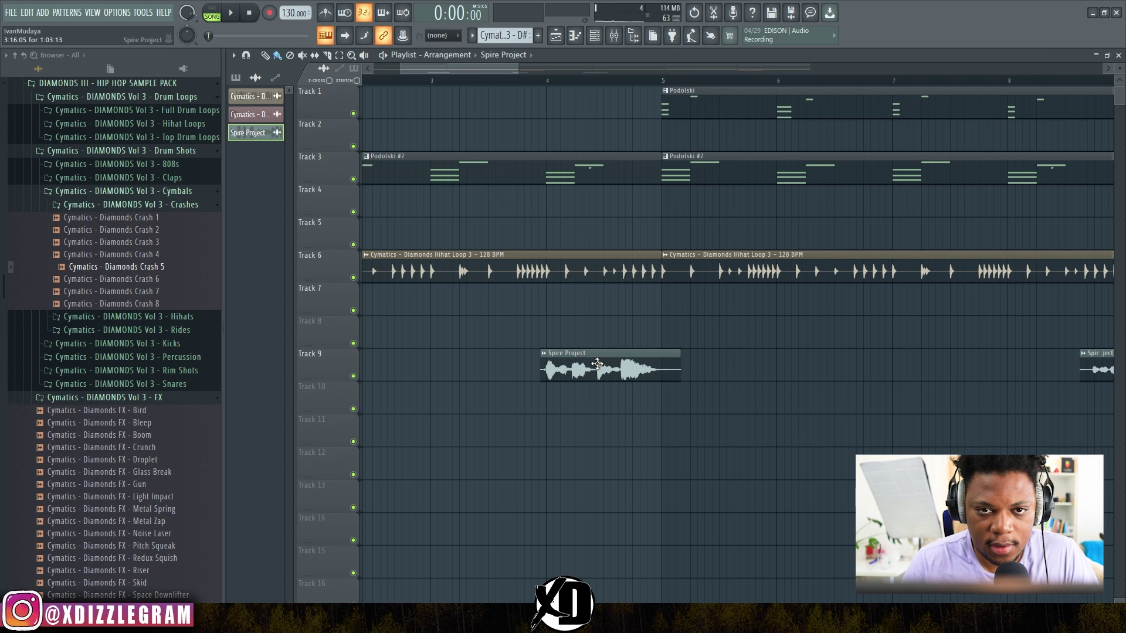
scroll(557, 83, up, 6)
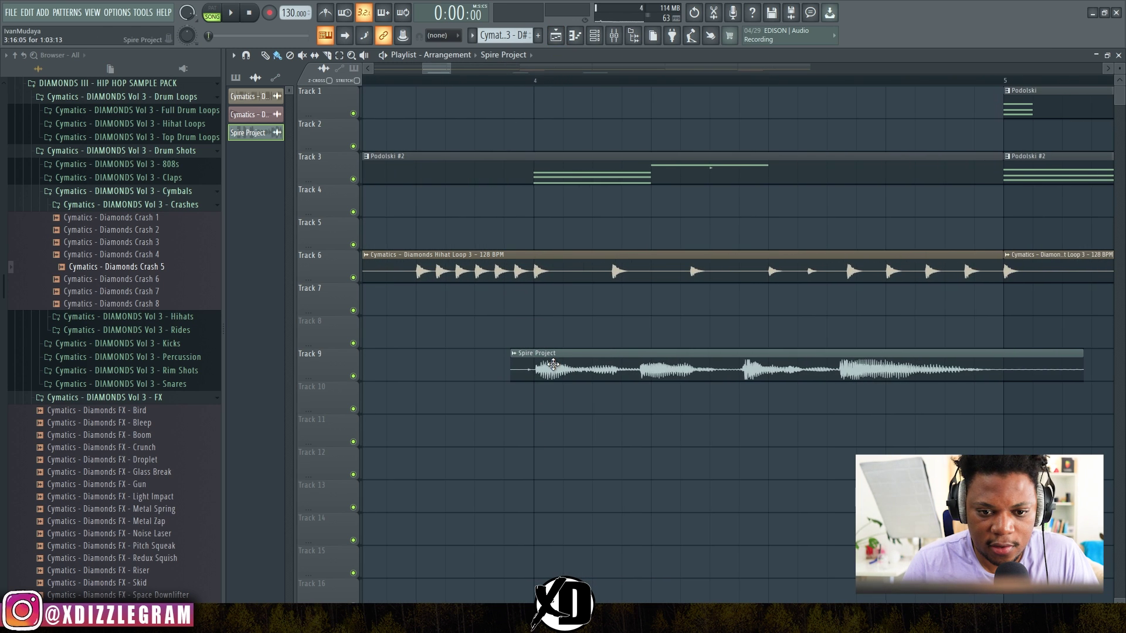
Audition from just before the vocal and nudge the first clip slightly later
click(438, 82)
scroll(439, 83, down, 5)
key(space)
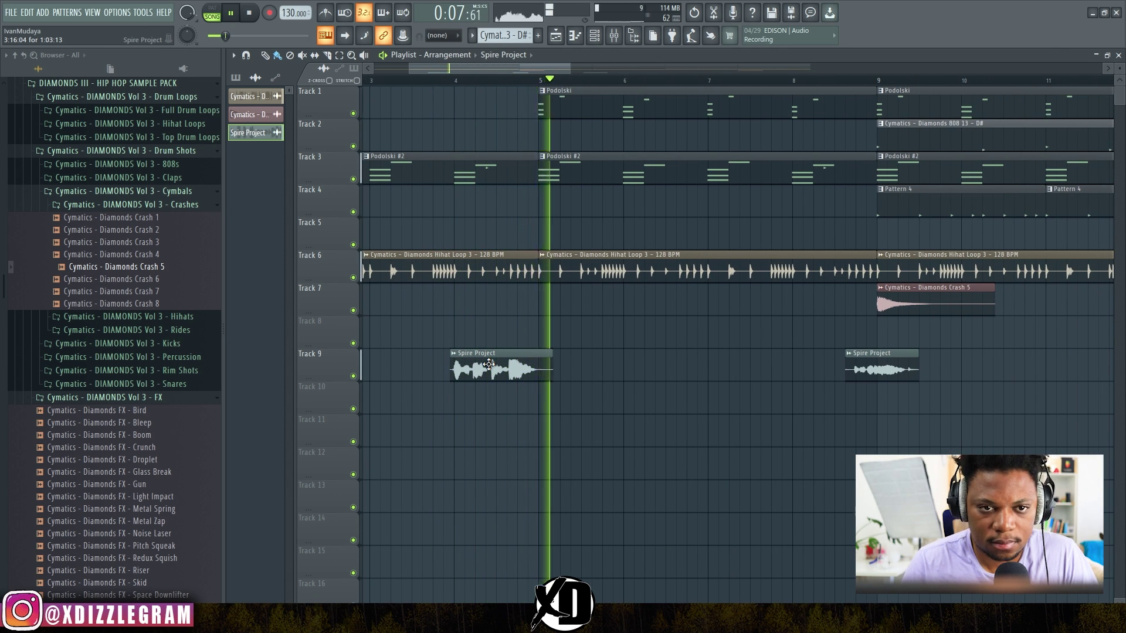
click(410, 81)
scroll(410, 82, down, 4)
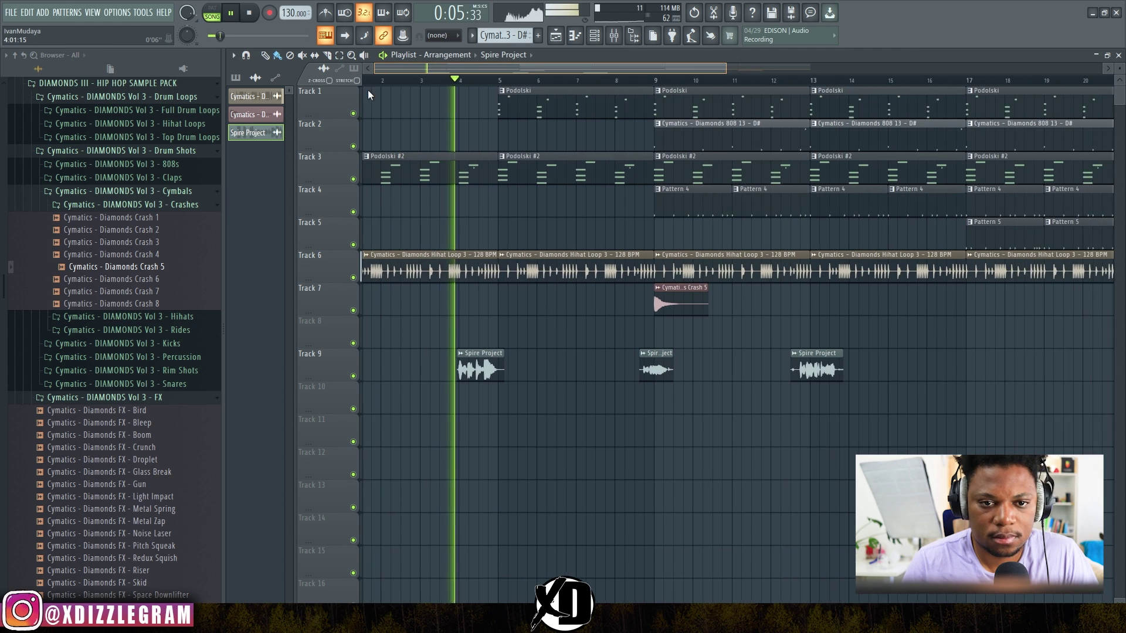
scroll(476, 87, up, 4)
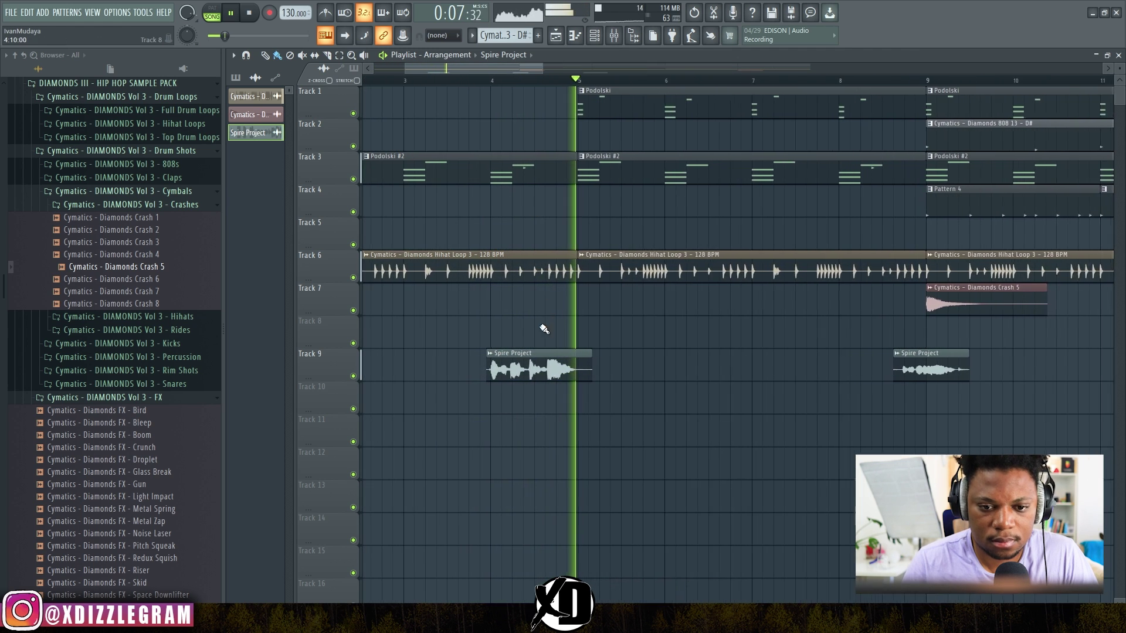
drag(544, 370, 555, 369)
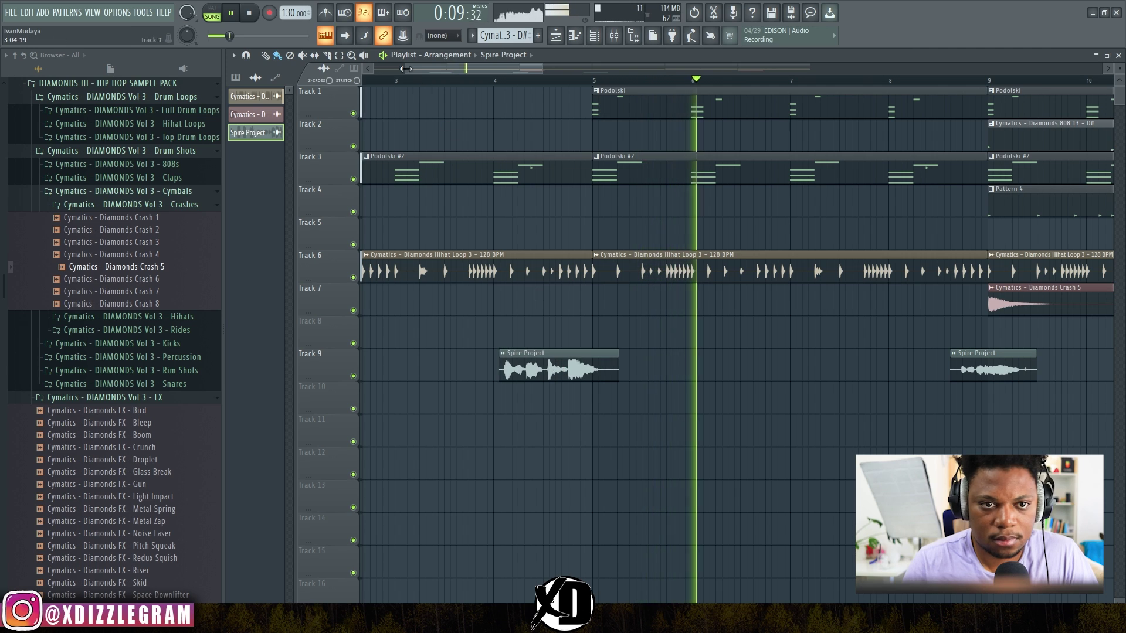
click(426, 82)
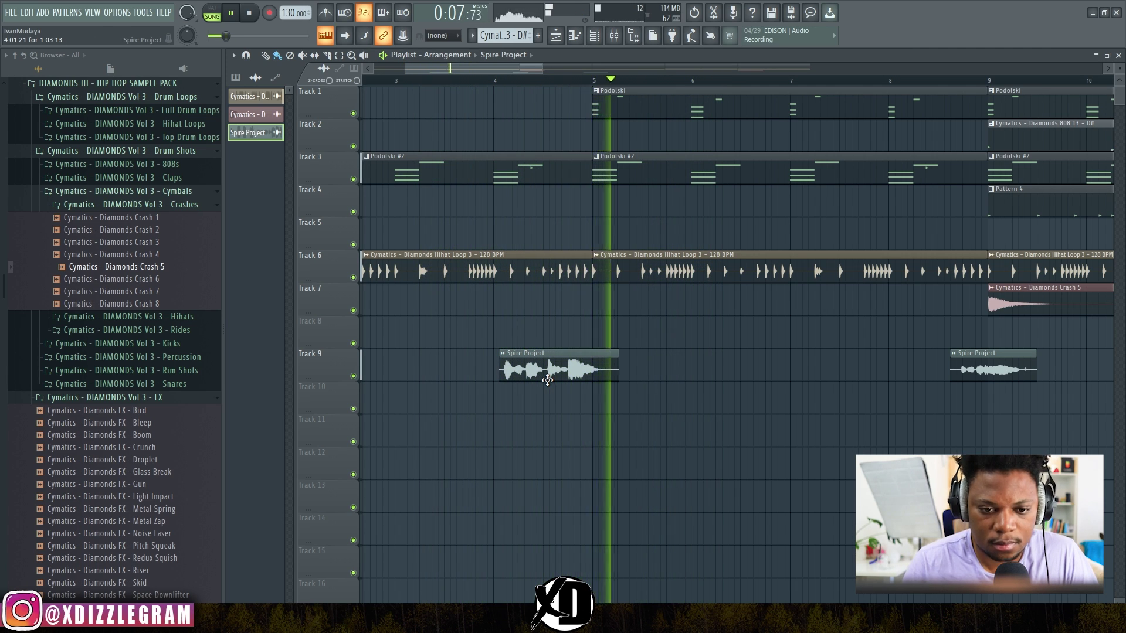
Time-stretch the vocal clips shorter with the TIME knob and shift the first clip slightly earlier
double_click(543, 372)
drag(496, 204, 811, 140)
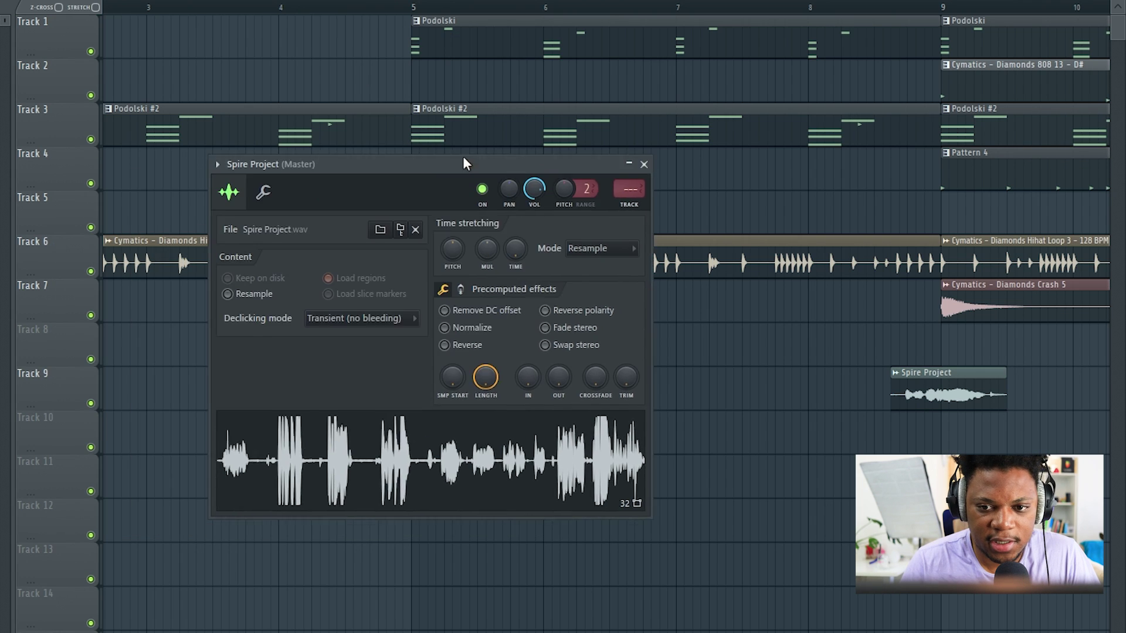
drag(705, 88, 712, 85)
drag(782, 174, 781, 187)
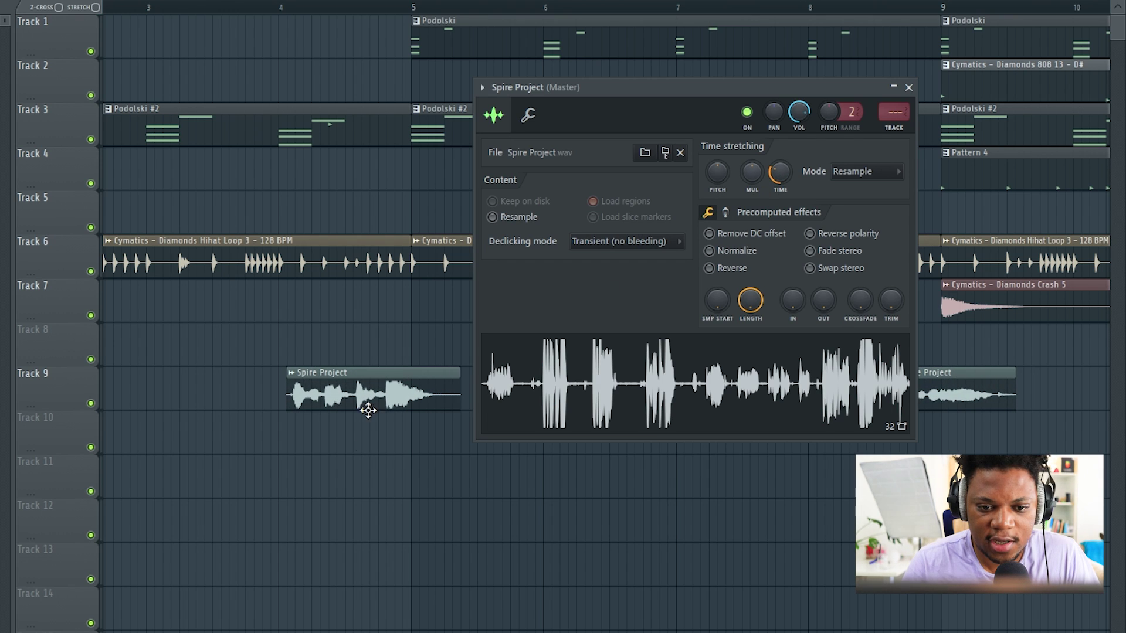
drag(360, 403, 344, 379)
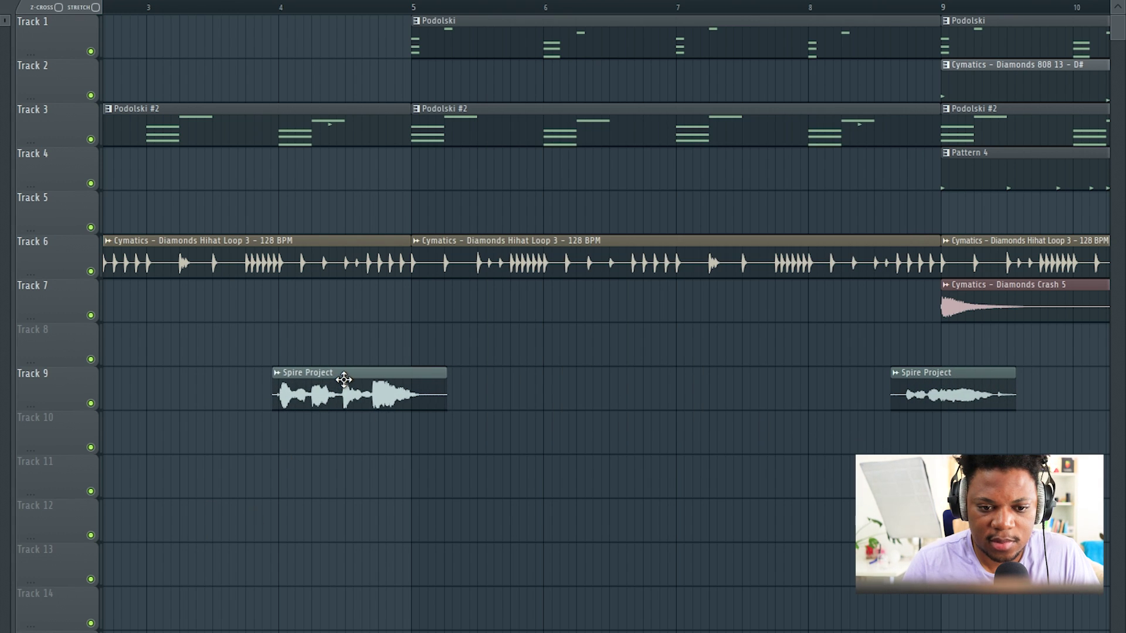
double_click(350, 408)
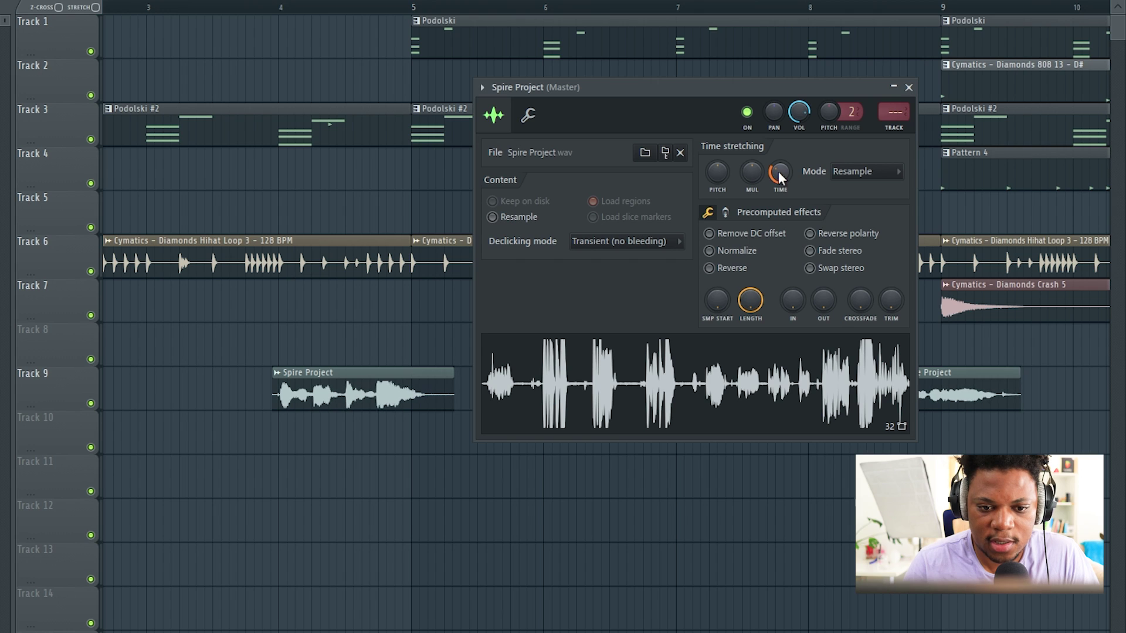
Play the arrangement from near bar 5, then route the vocal channel to mixer insert 5
click(241, 16)
key(space)
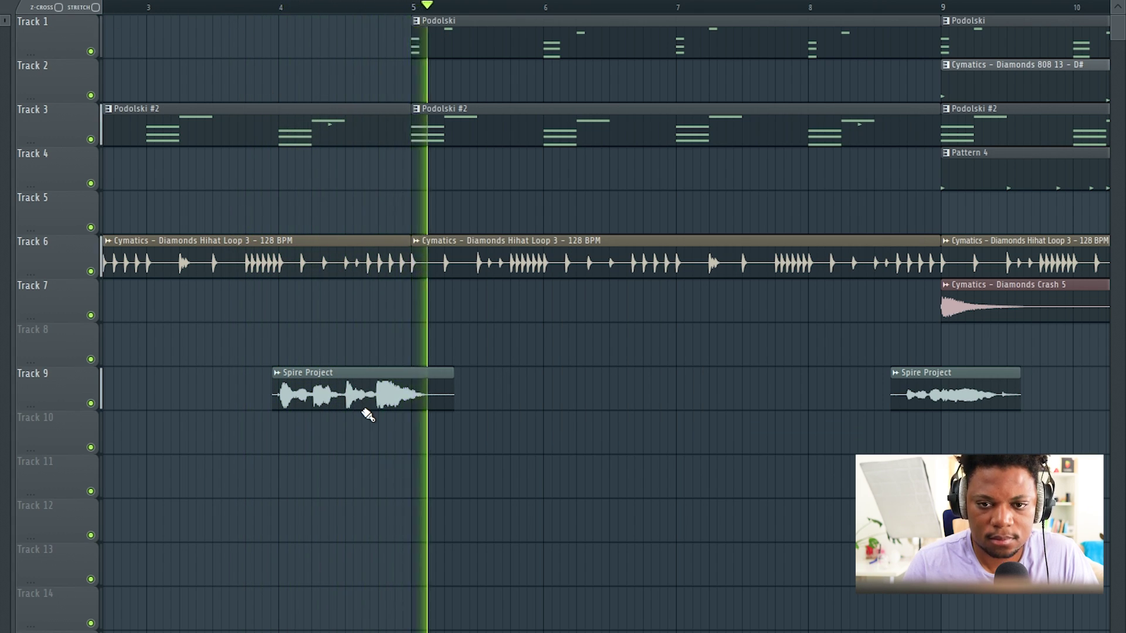
scroll(290, 26, down, 5)
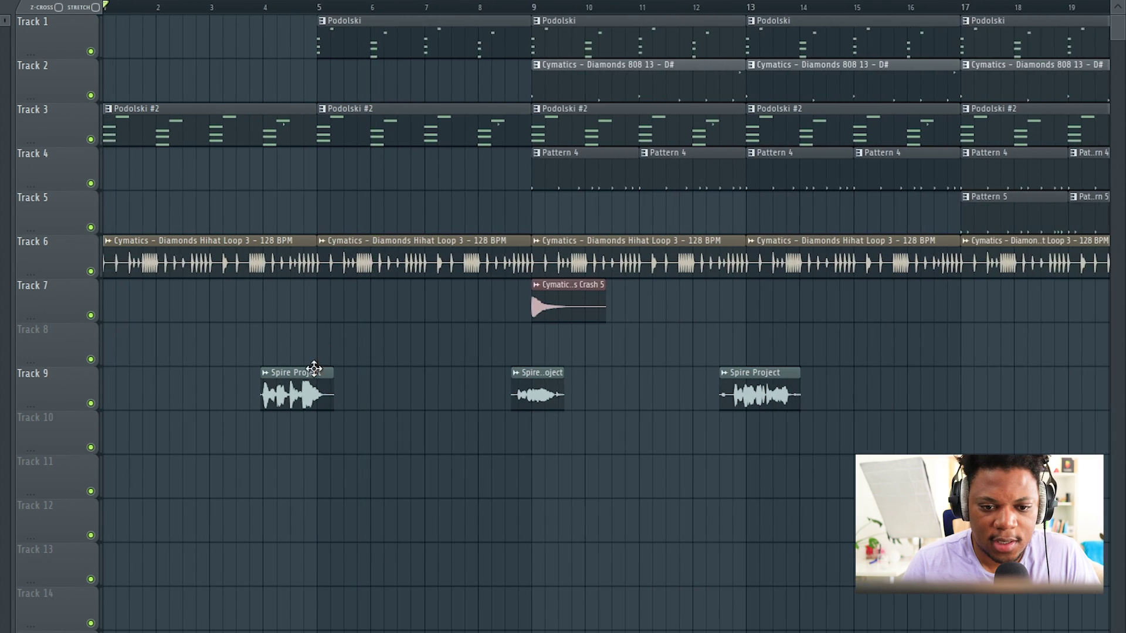
key(space)
double_click(510, 370)
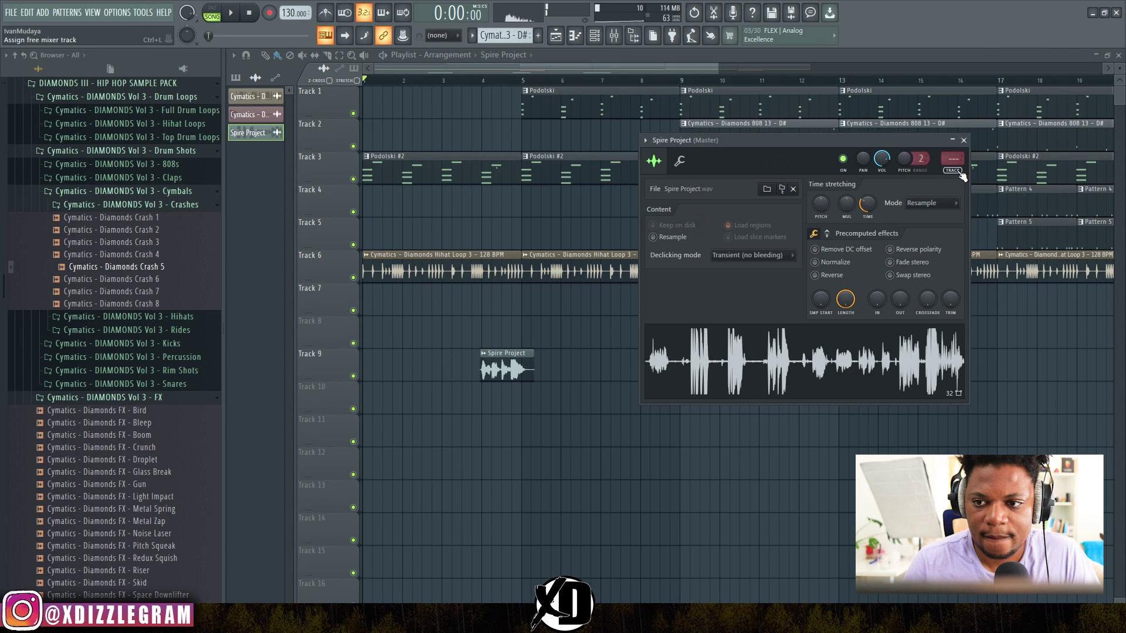
click(953, 170)
click(710, 312)
Load Fruity Parametric EQ 2 into slot 3 and loop a ruler region from bar 3 with snap set to Cell
mouse_move(692, 319)
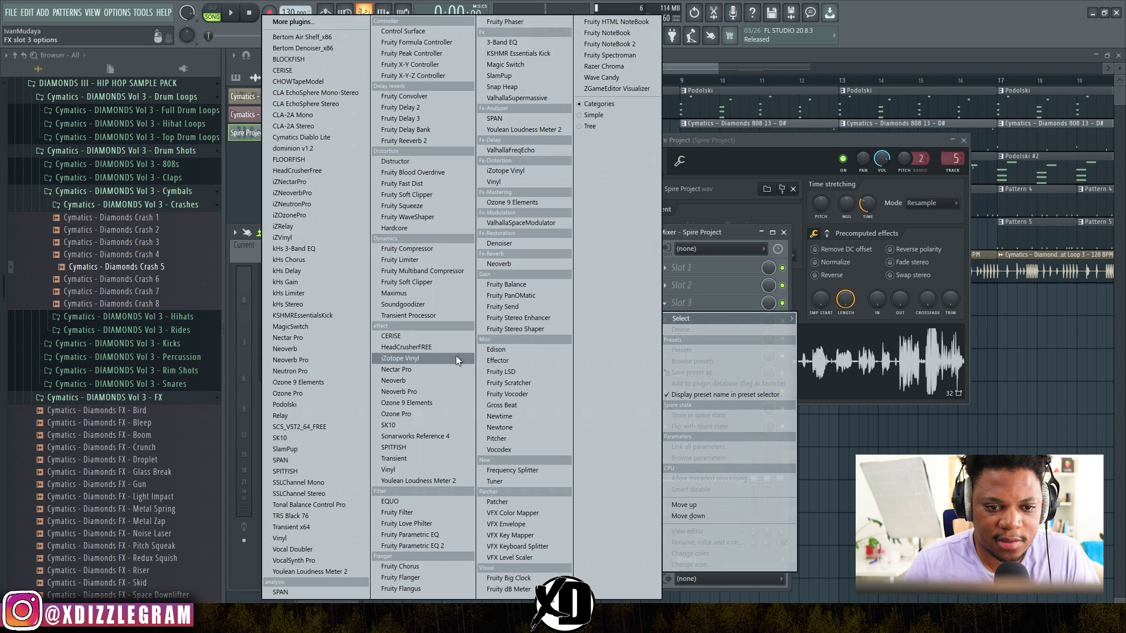
click(409, 546)
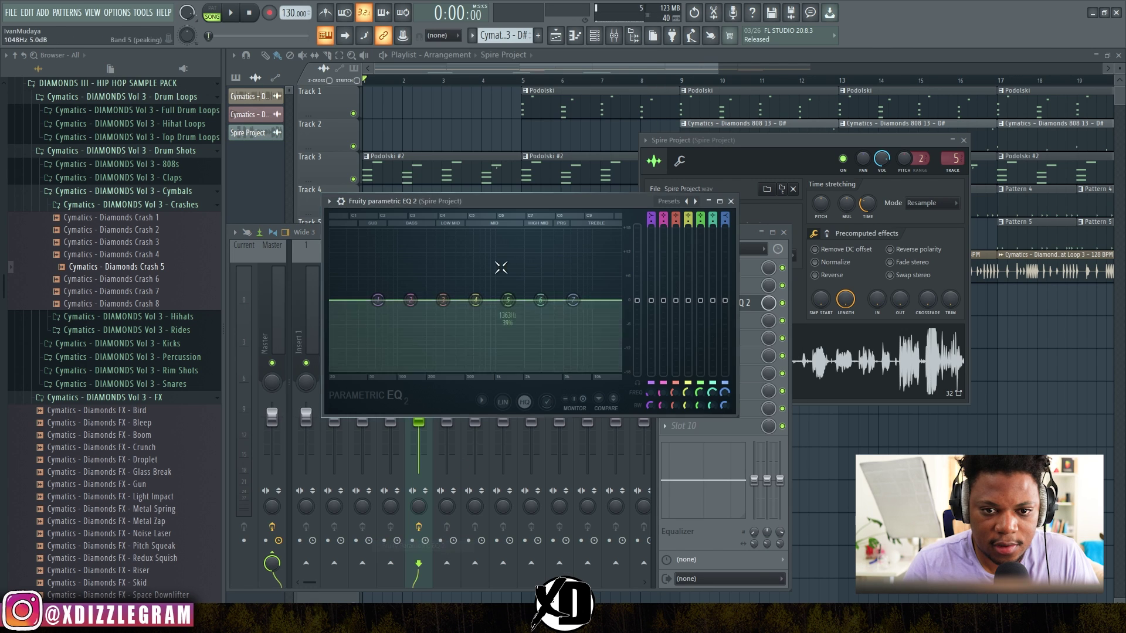
key(space)
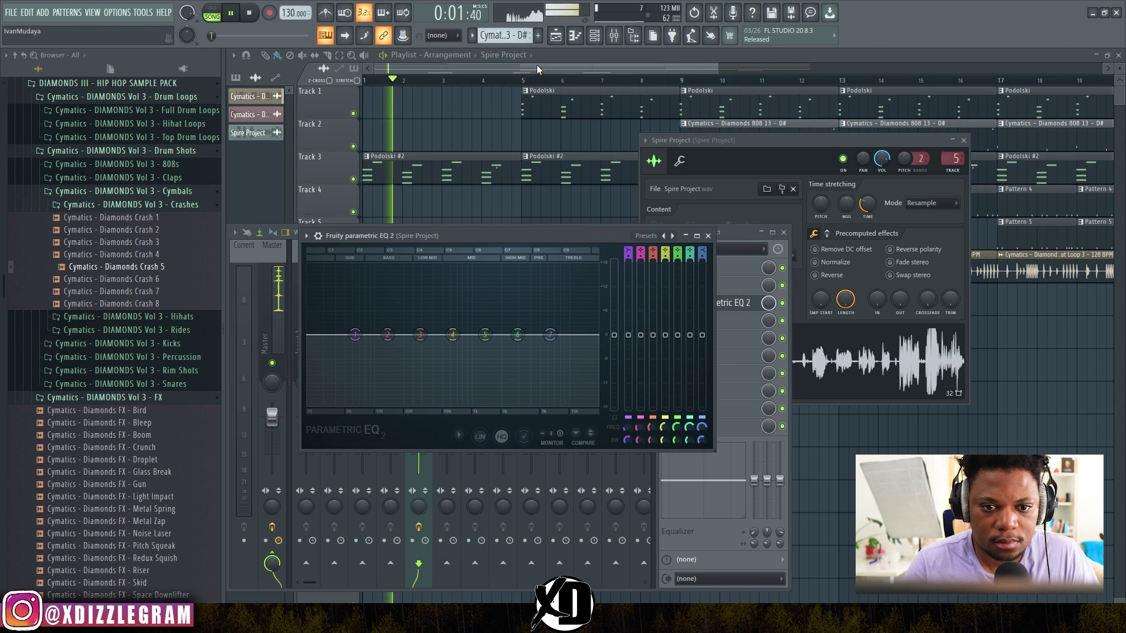
click(537, 65)
drag(445, 81, 601, 80)
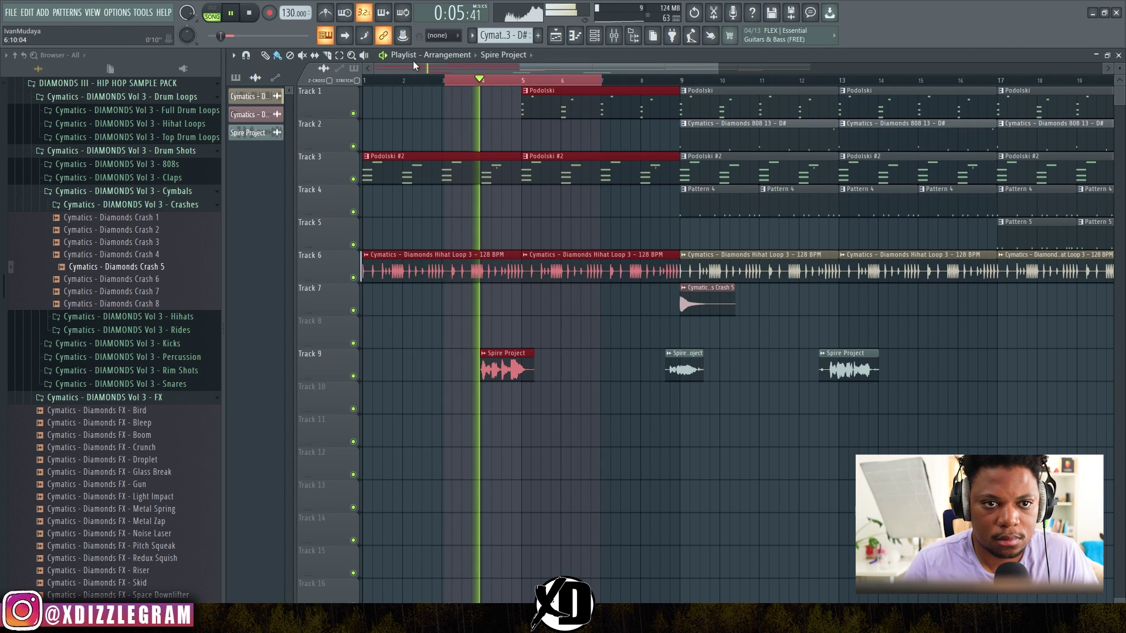
click(439, 36)
click(446, 59)
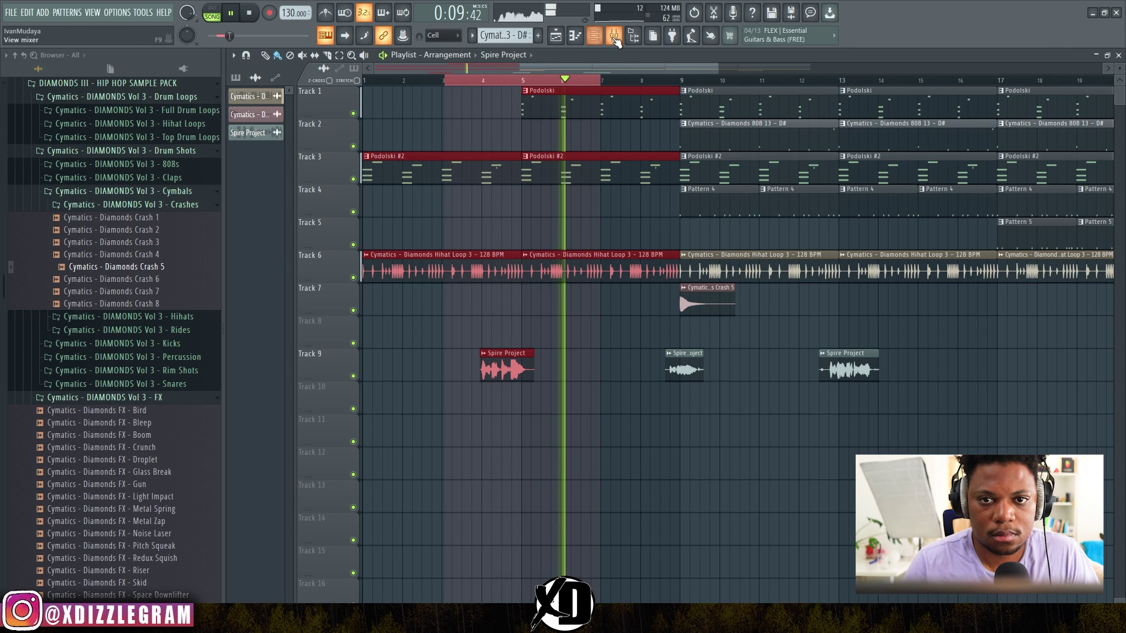
Shape the EQ: cut lows around 103 Hz, deepen the high cut, and move band 6 to 4613 Hz
key(F9)
click(734, 304)
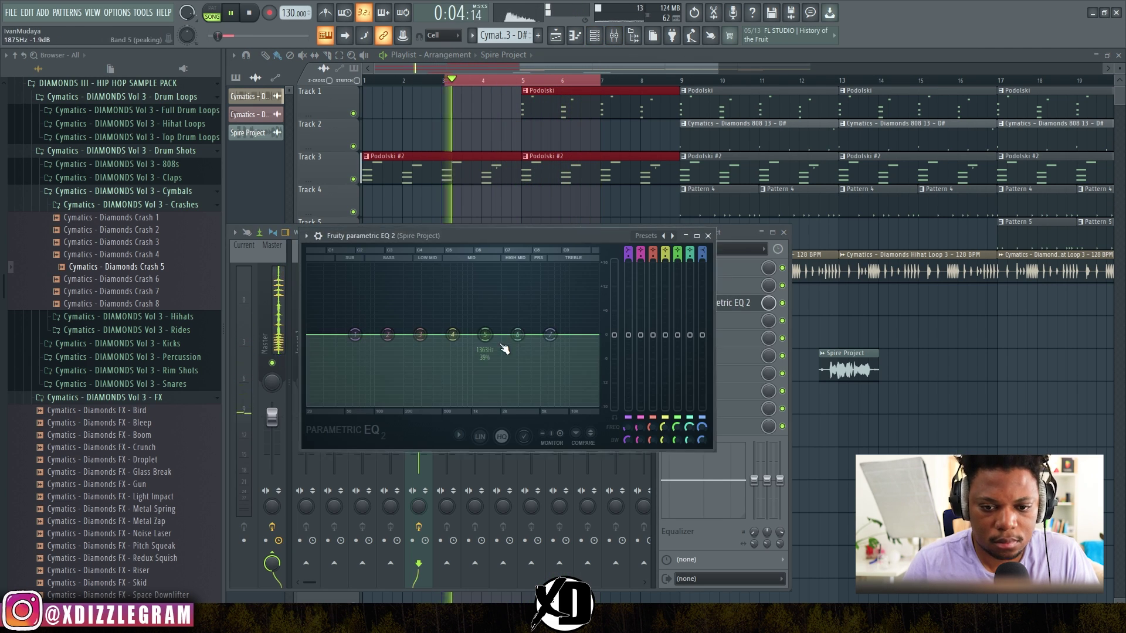
drag(355, 334, 375, 365)
drag(545, 356, 547, 378)
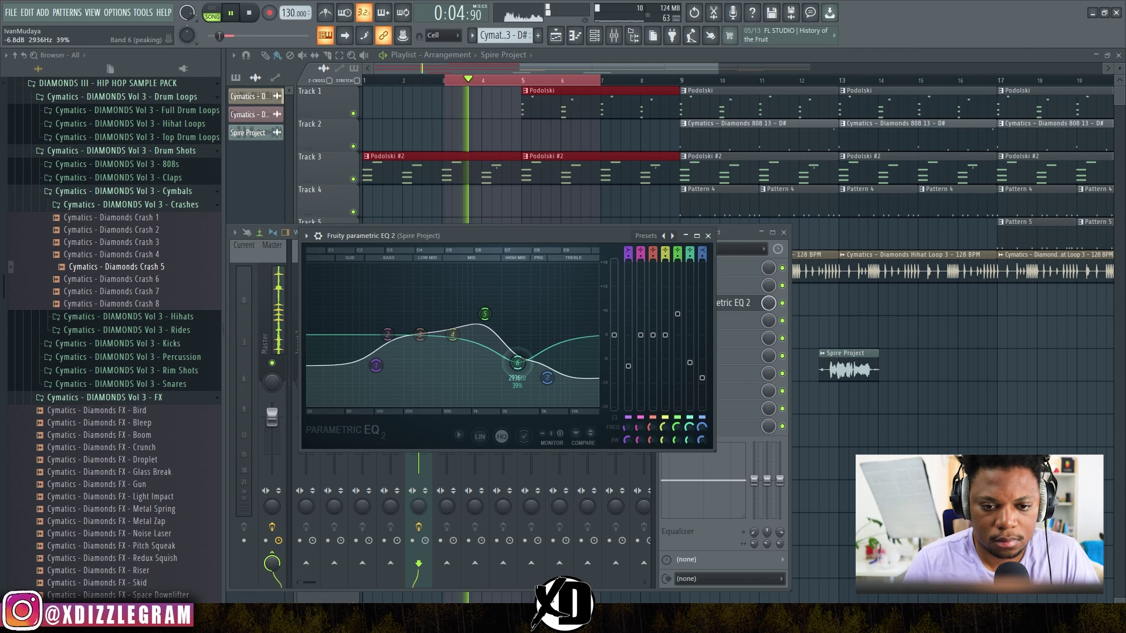
drag(517, 361, 536, 332)
Load VocalSynth Pro into mixer slot 4 and lower its output Mix slider
click(708, 236)
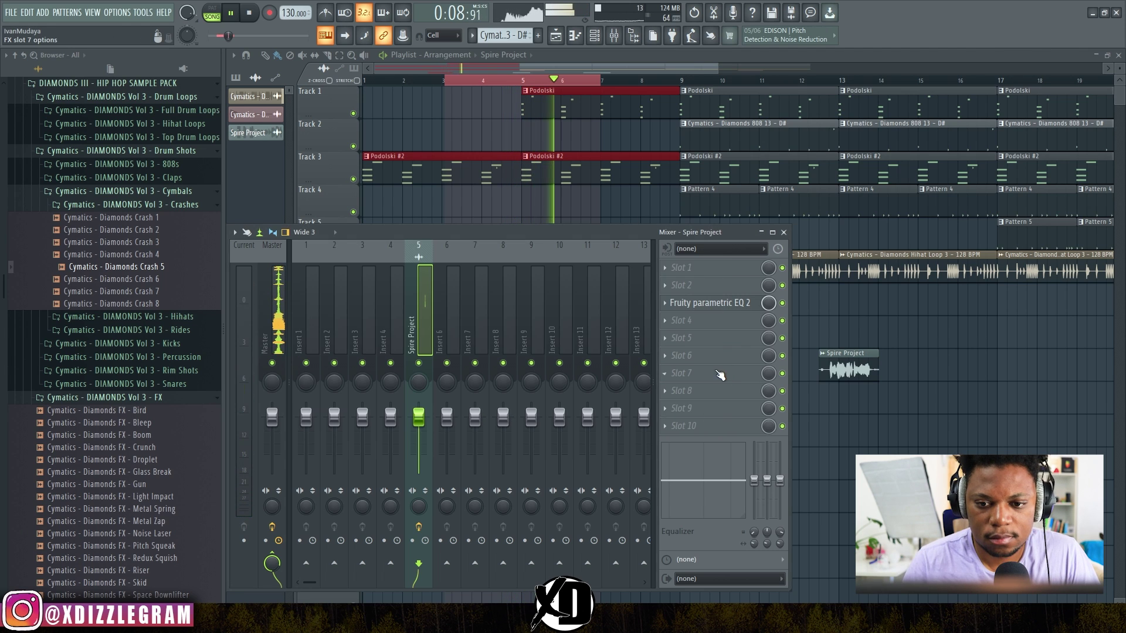
click(701, 321)
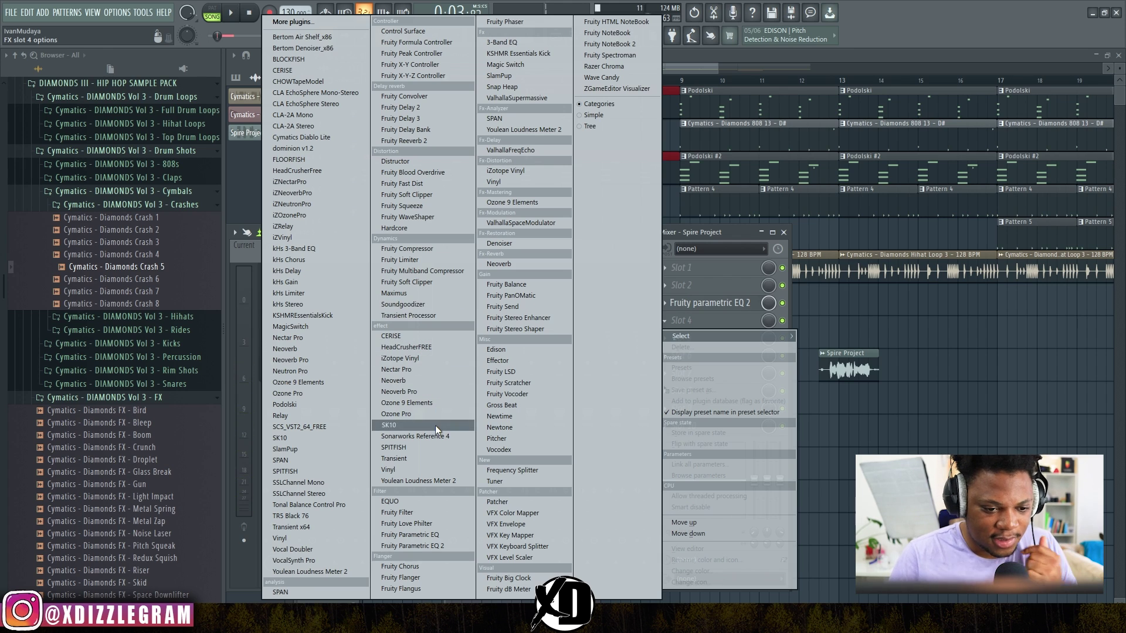
click(331, 558)
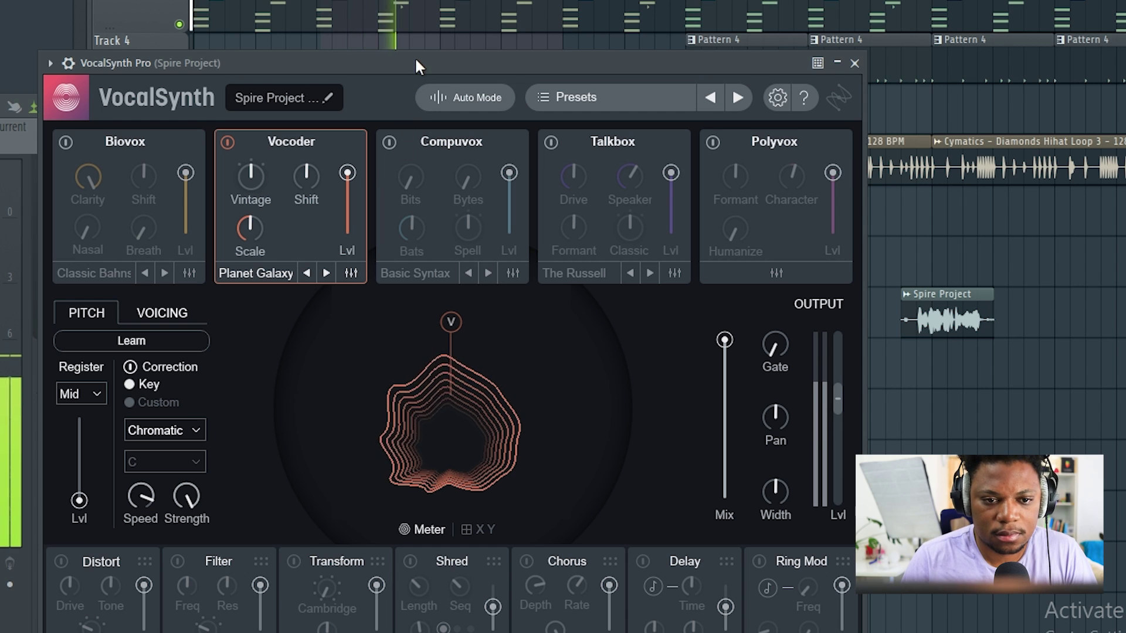
drag(414, 58, 384, 32)
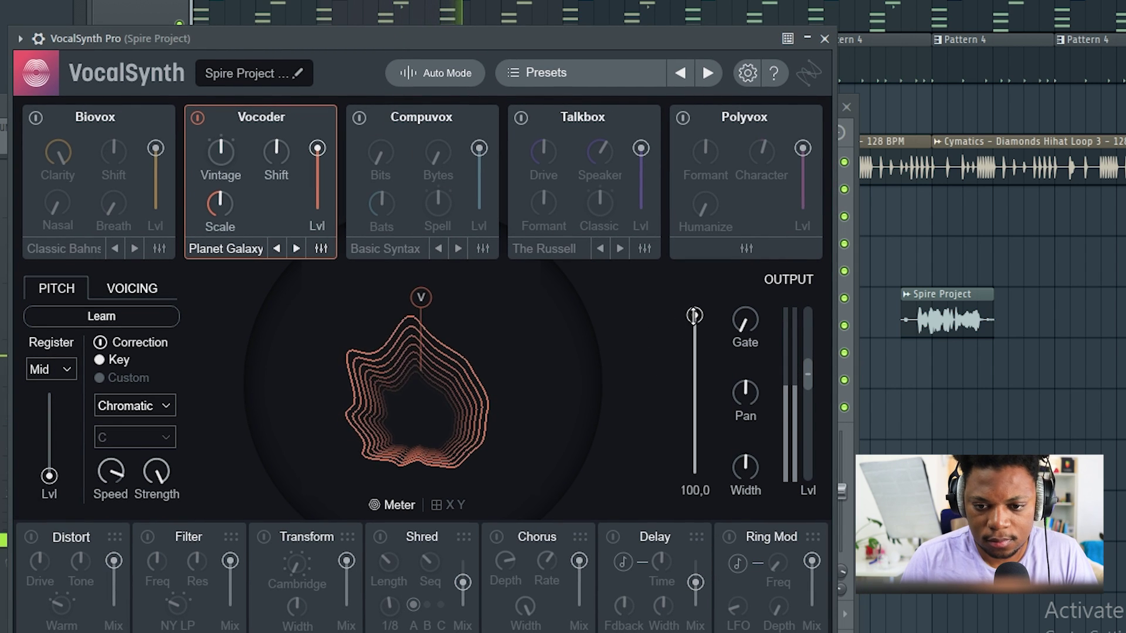
drag(694, 315, 695, 459)
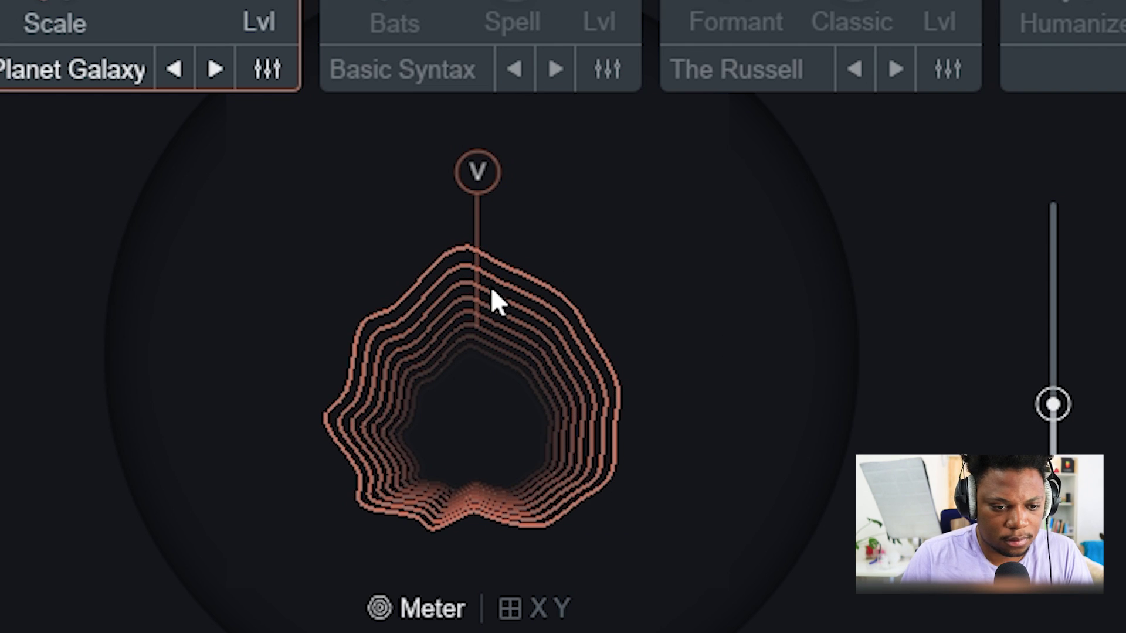
Adjust the vocoder balance and turn on the Talkbox (left at 100) and Compuvox voices
drag(476, 175, 554, 203)
drag(529, 264, 554, 146)
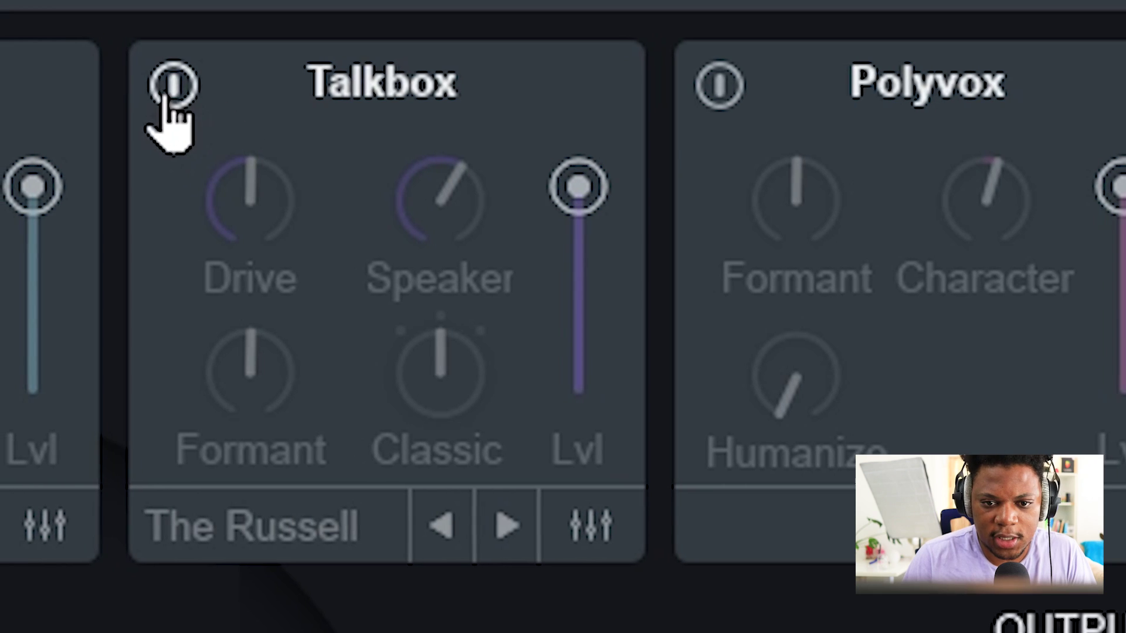
click(170, 85)
mouse_move(594, 205)
drag(593, 205, 621, 193)
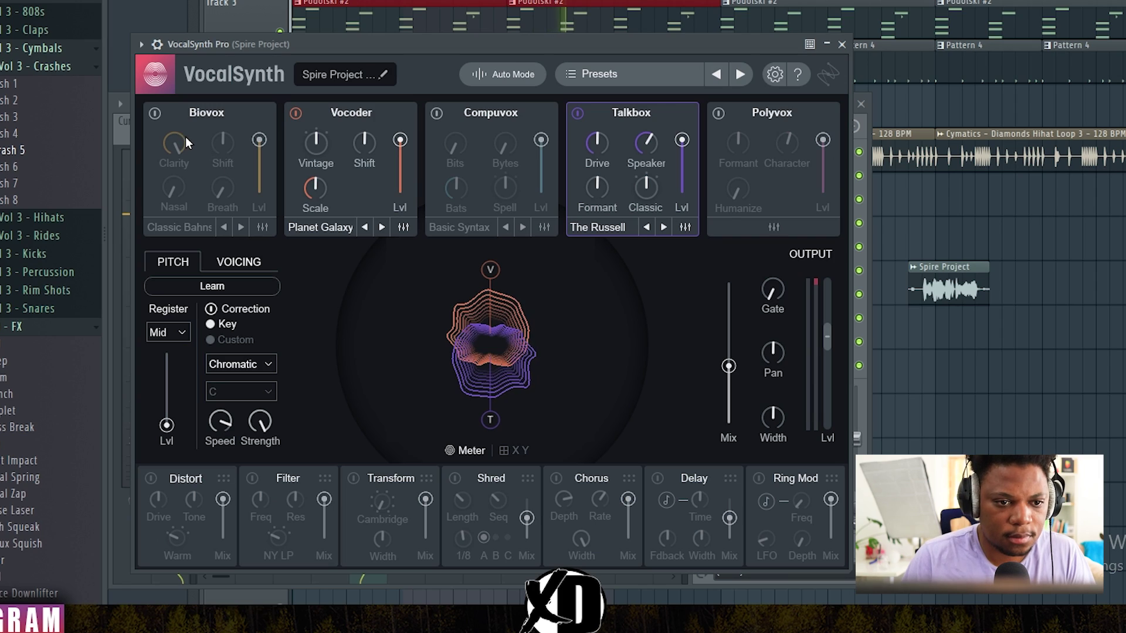
click(439, 115)
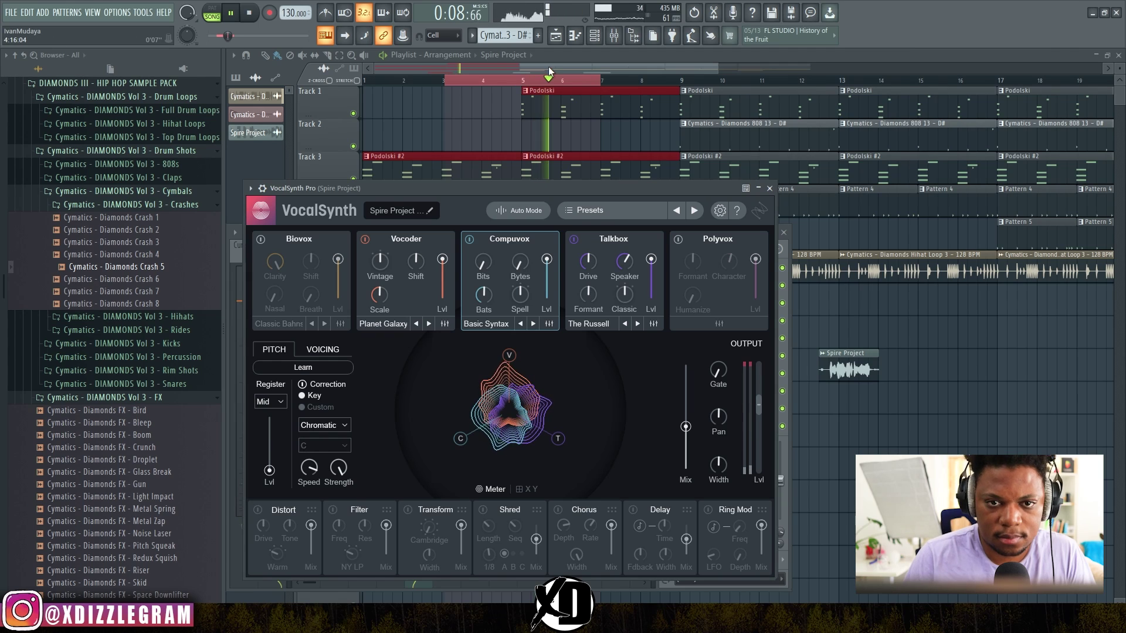
Stop playback and load Fruity Reeverb 2 into the vocal insert's slot 5
click(548, 65)
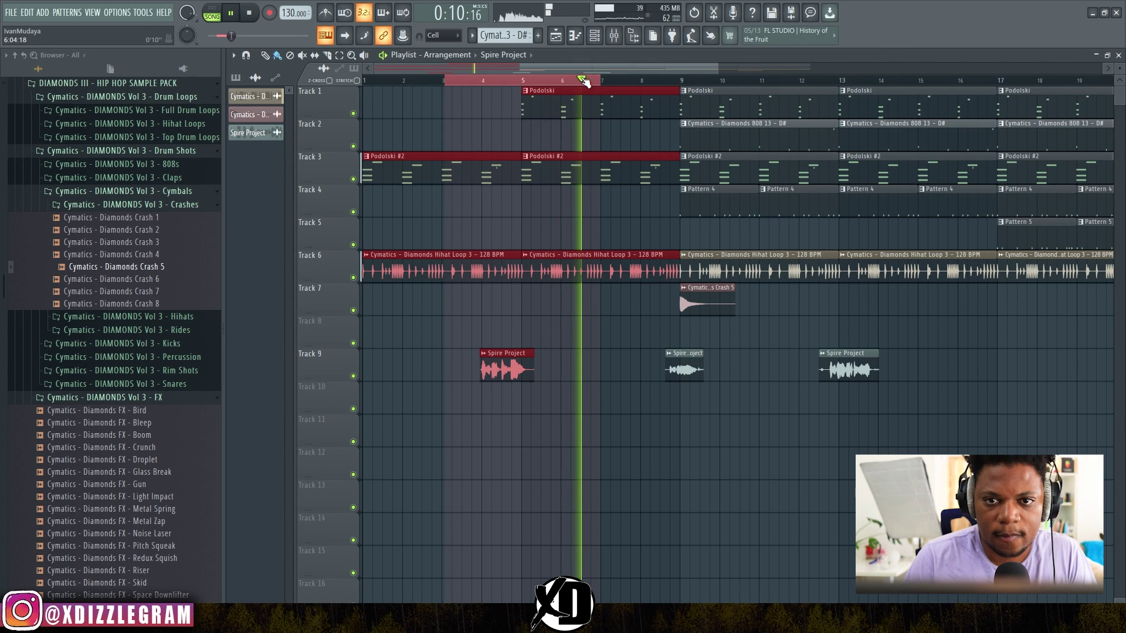
key(space)
click(614, 36)
click(713, 341)
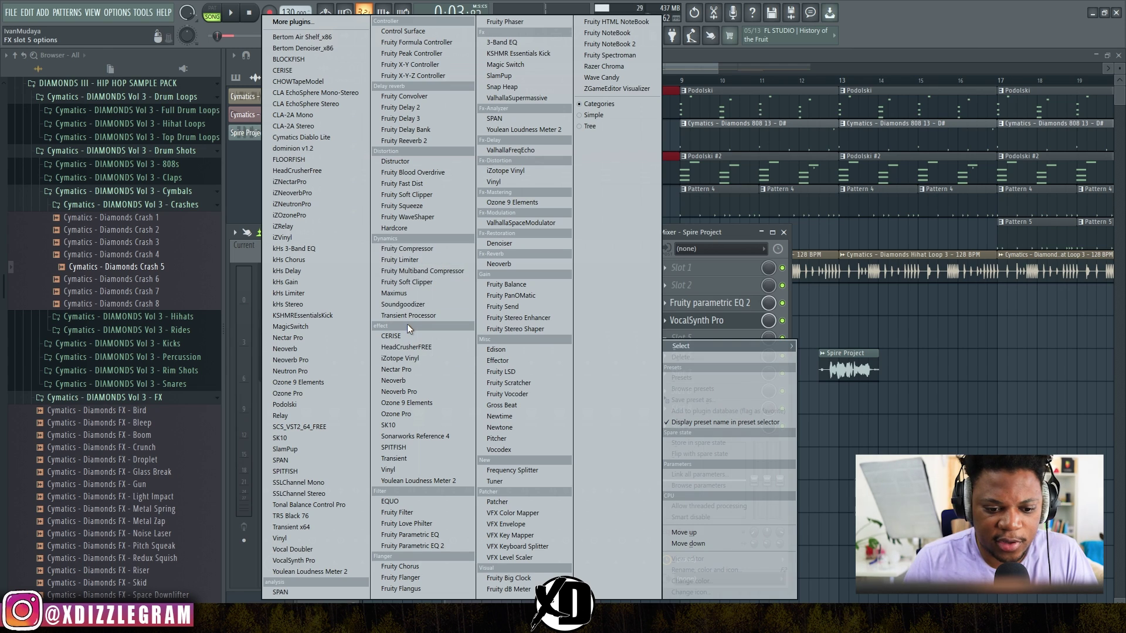
click(428, 140)
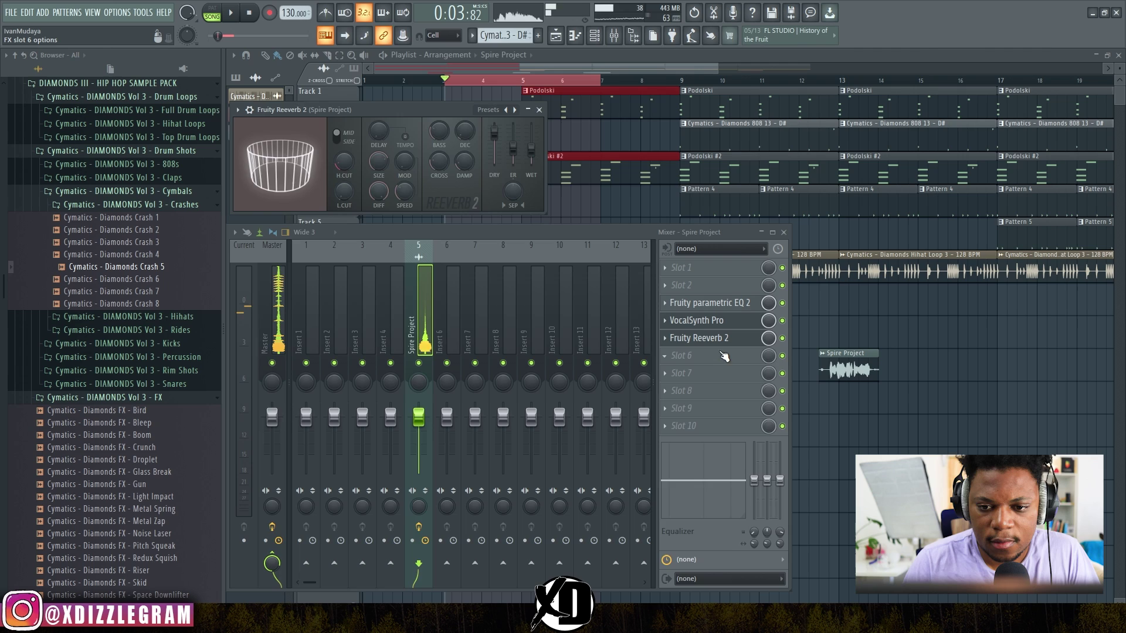
Add Fruity Delay 3 in slot 6, lower its WET level slightly, and close the mixer windows
click(722, 355)
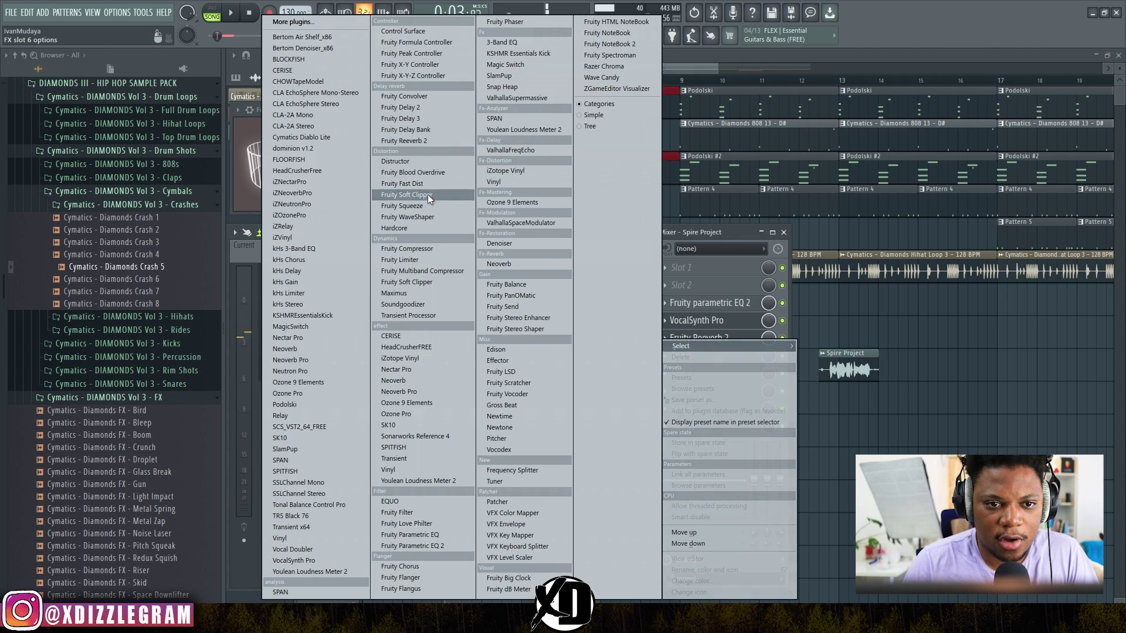
click(433, 121)
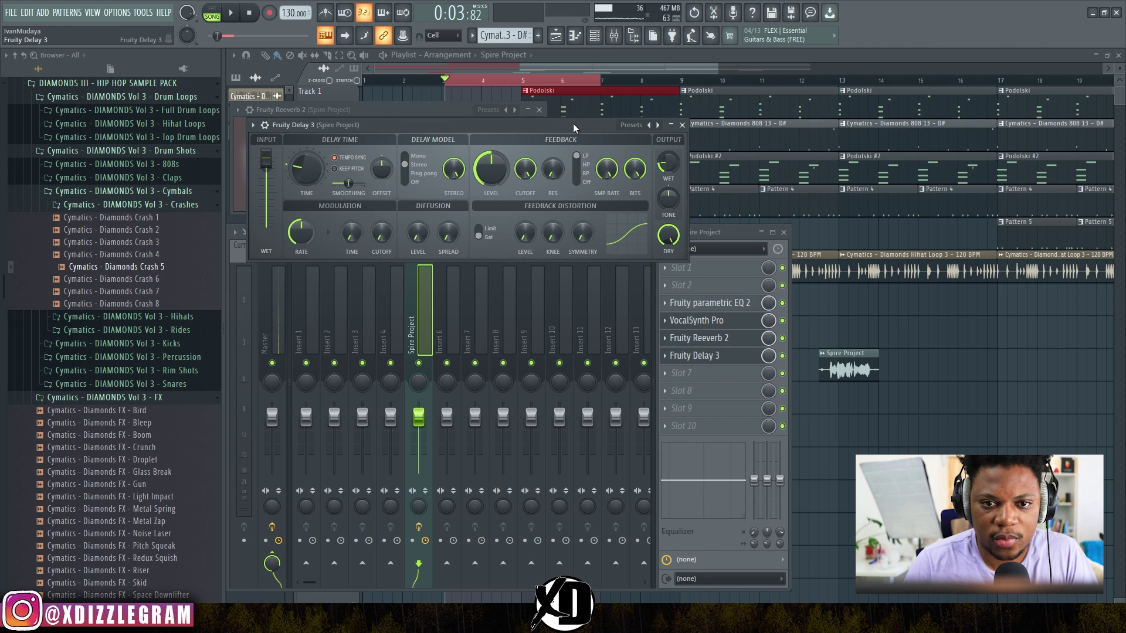
drag(574, 129, 580, 194)
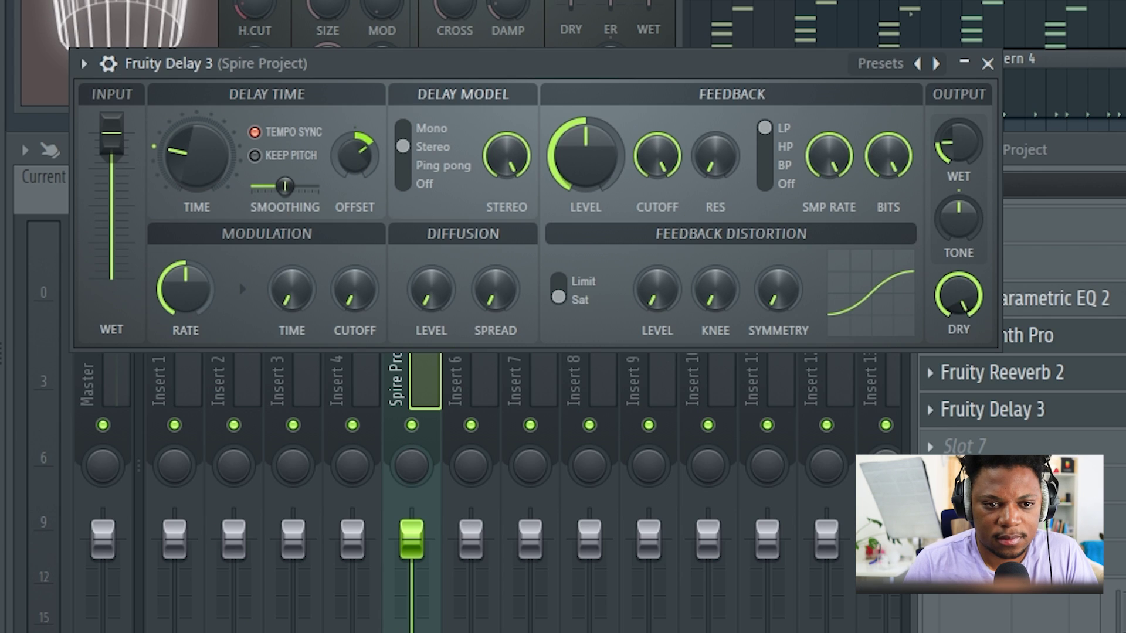
drag(955, 146, 955, 154)
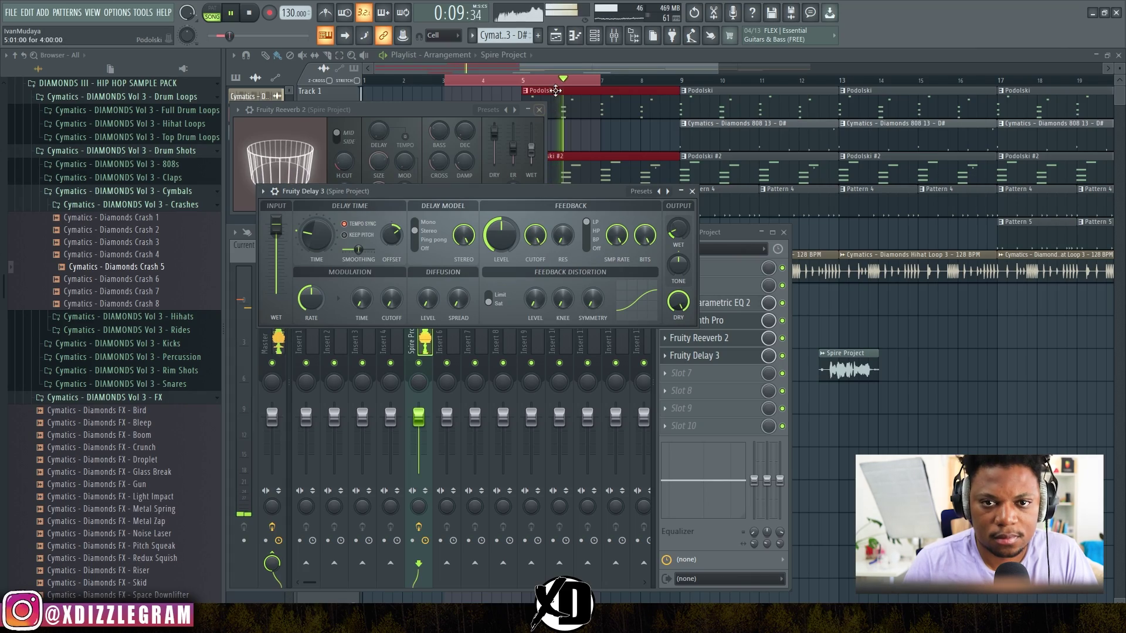
click(582, 66)
Replay from bar 3, then mute Track 9 and move its bar-9 vocal clip onto Track 10 near bar 4
click(413, 80)
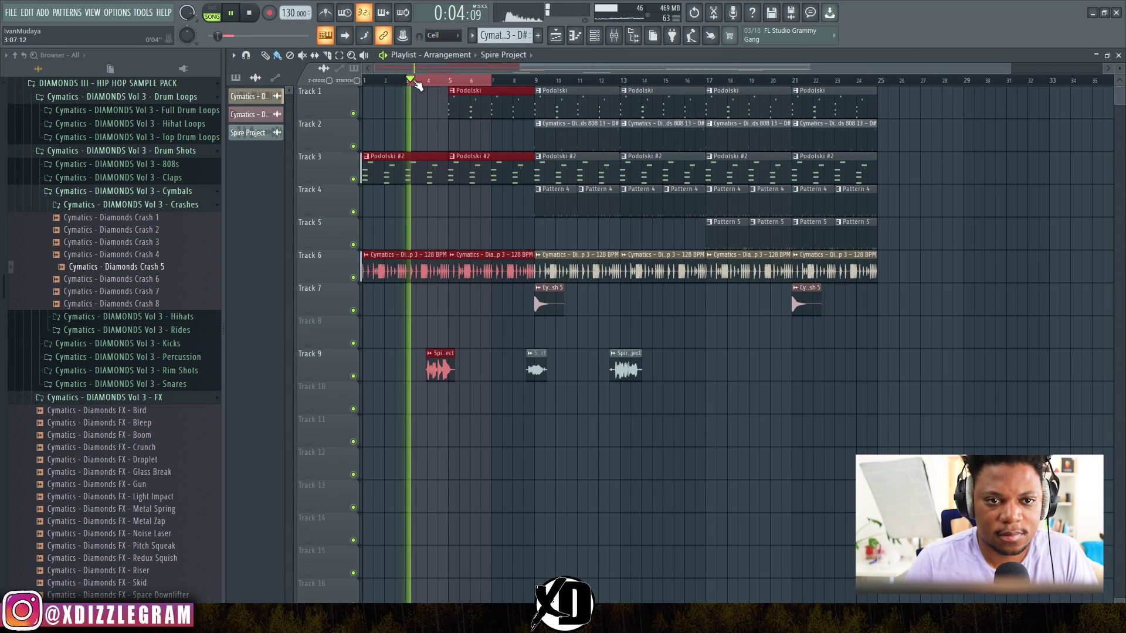
scroll(419, 82, up, 4)
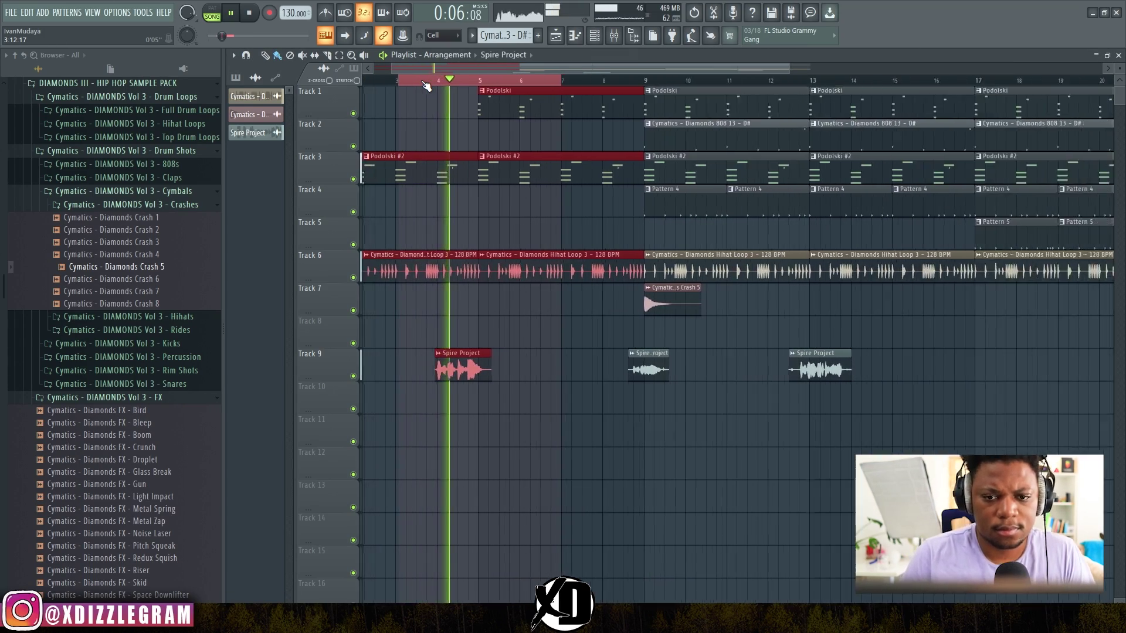
scroll(414, 84, down, 3)
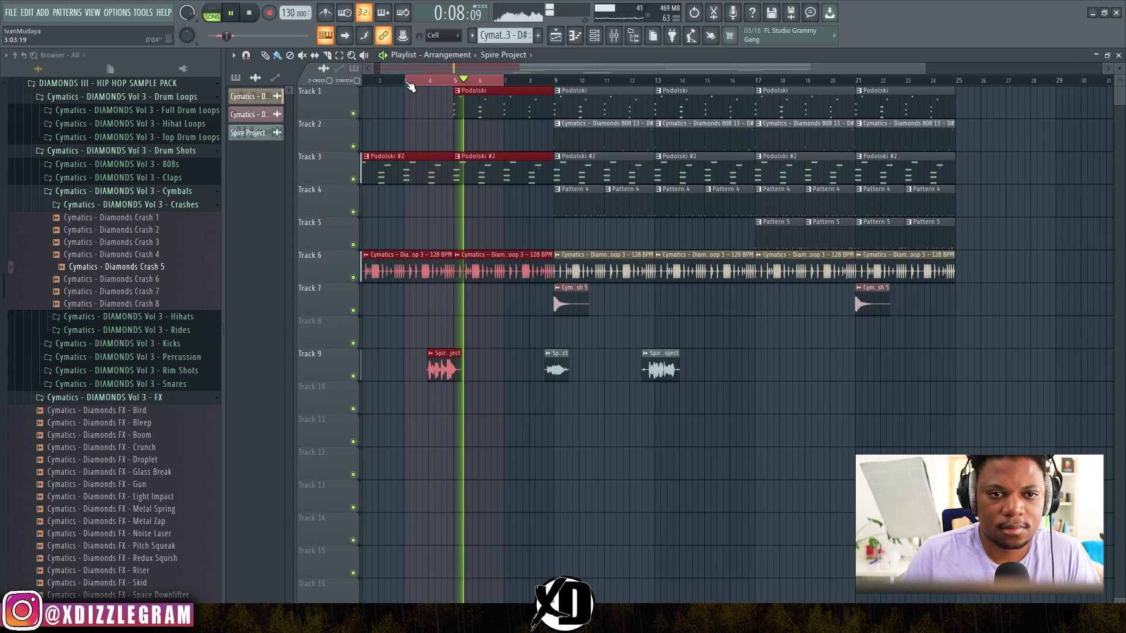
scroll(409, 85, up, 5)
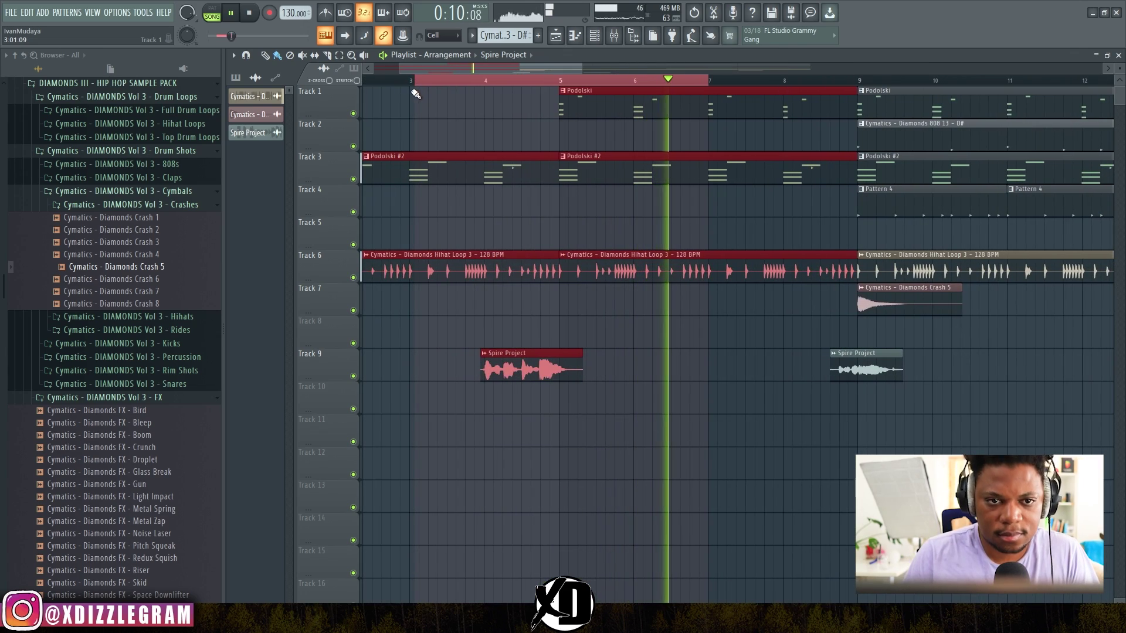
scroll(414, 85, down, 2)
key(space)
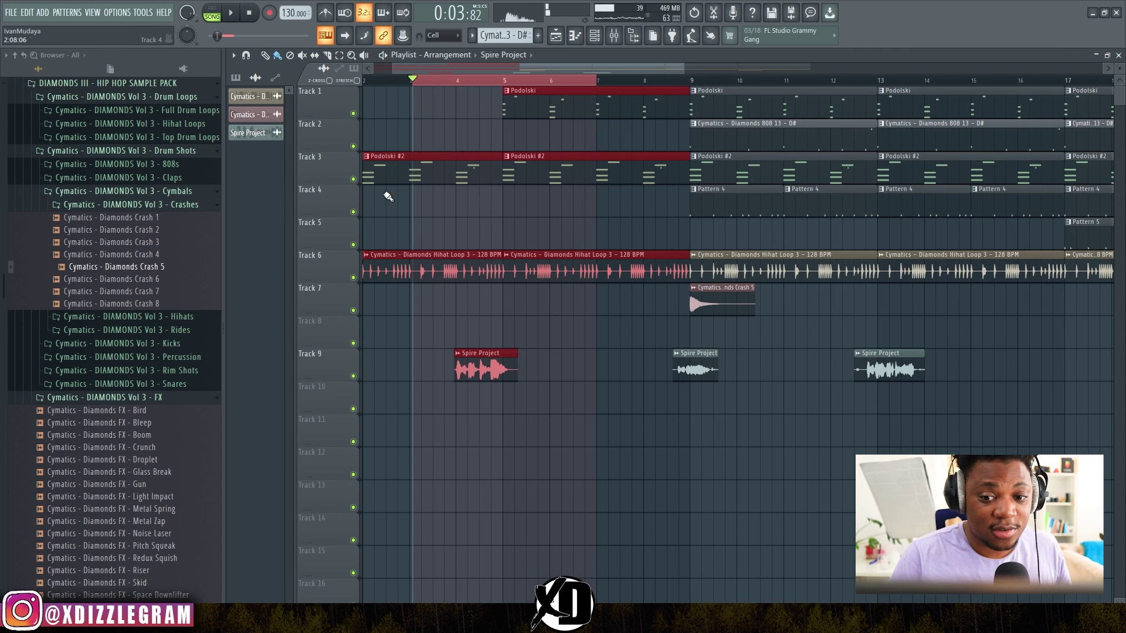
click(353, 375)
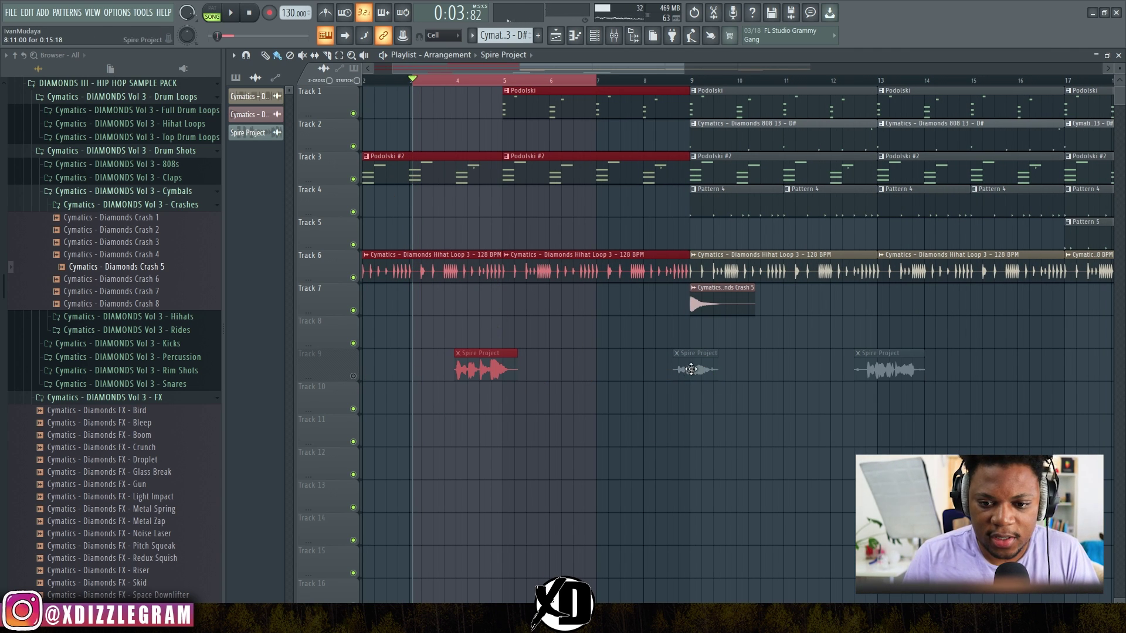
click(699, 393)
drag(692, 367, 472, 397)
scroll(457, 89, up, 4)
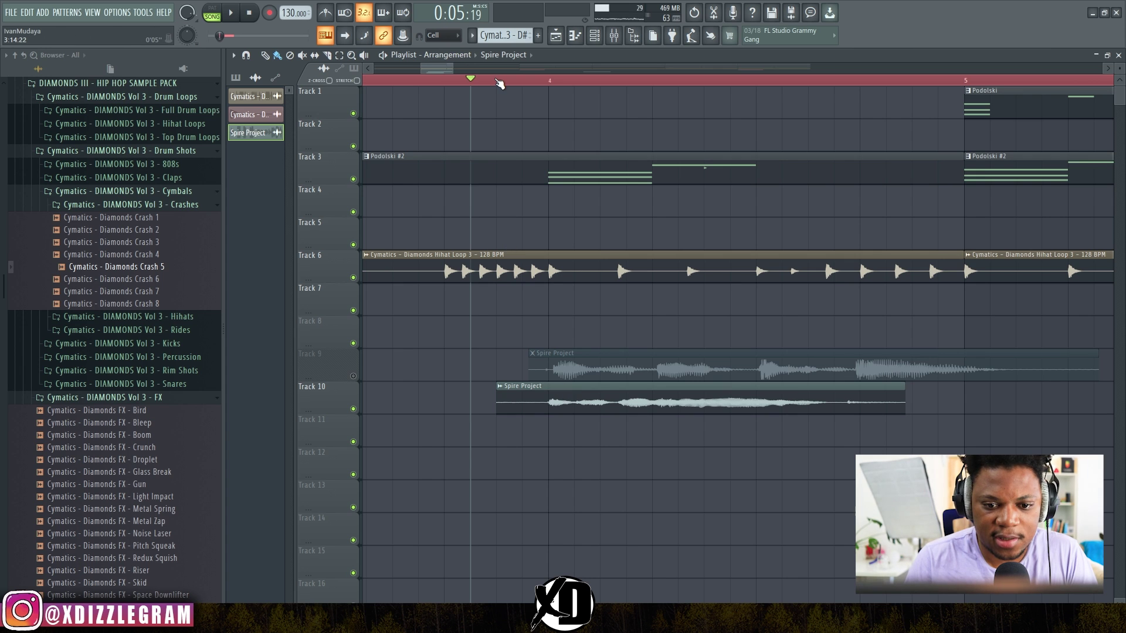
Play back and paint a new Spire Project clip on Track 11 just before bar 8
key(space)
scroll(499, 83, down, 4)
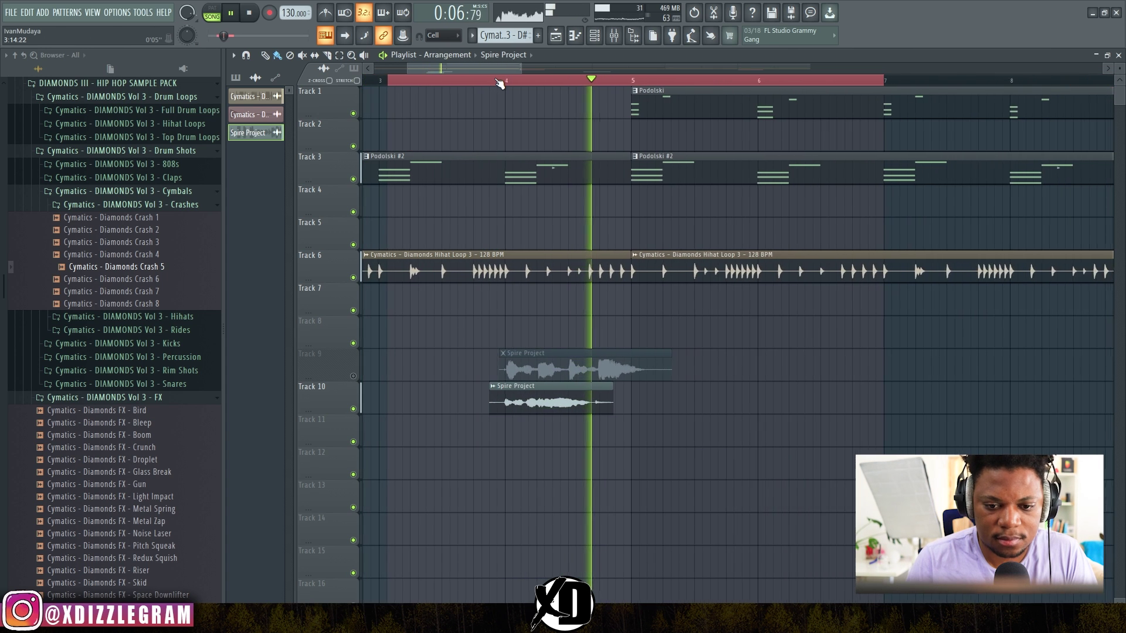
scroll(481, 85, down, 3)
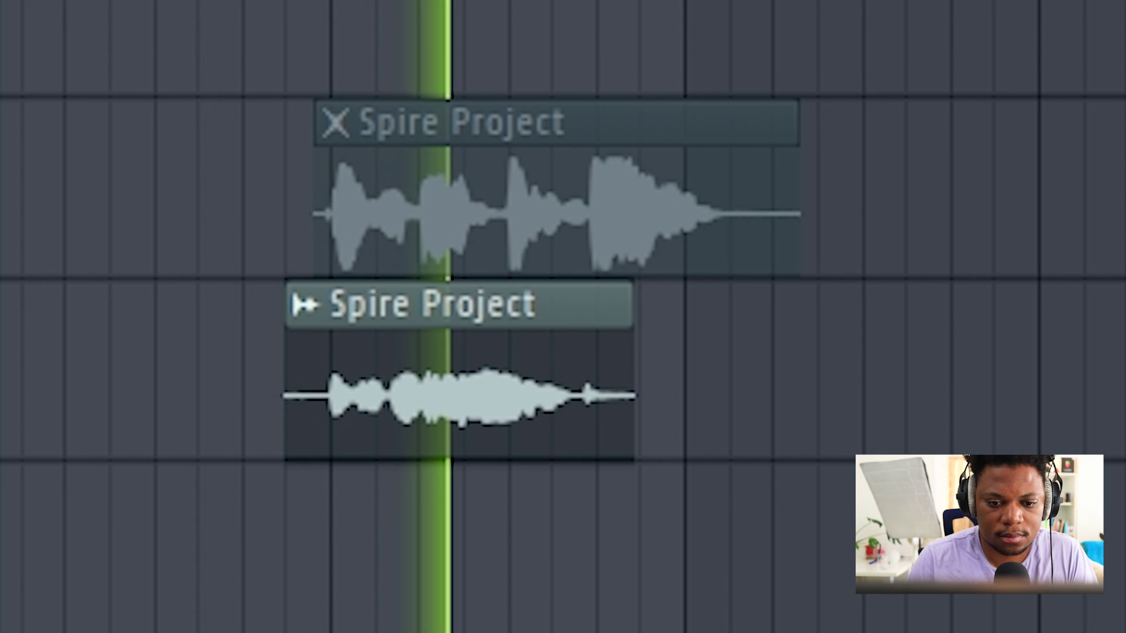
scroll(563, 317, down, 2)
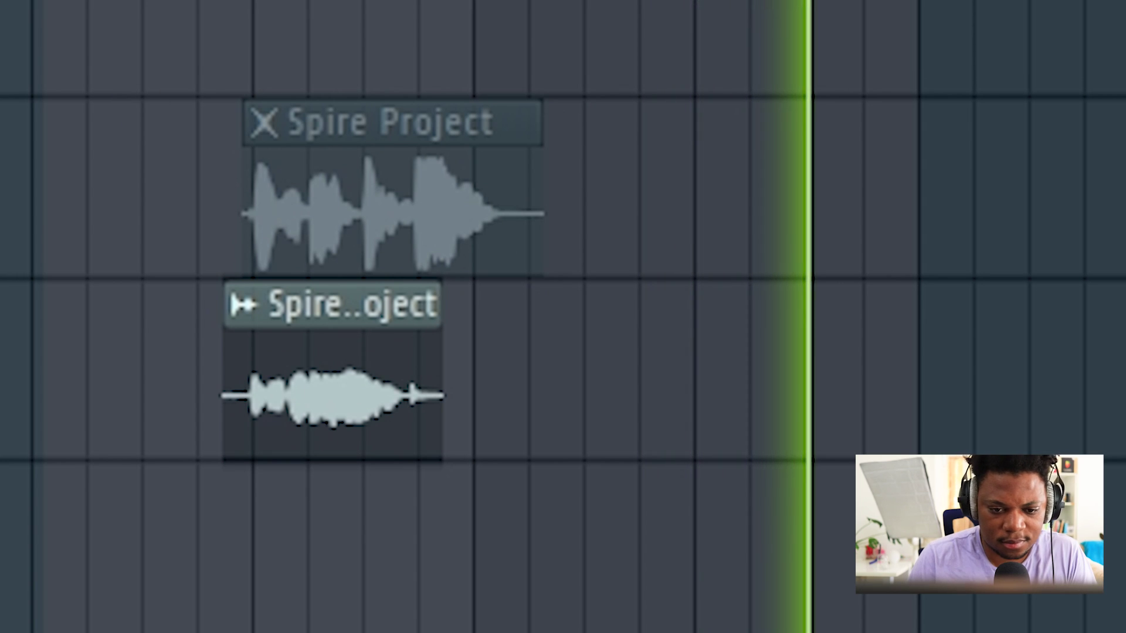
click(377, 553)
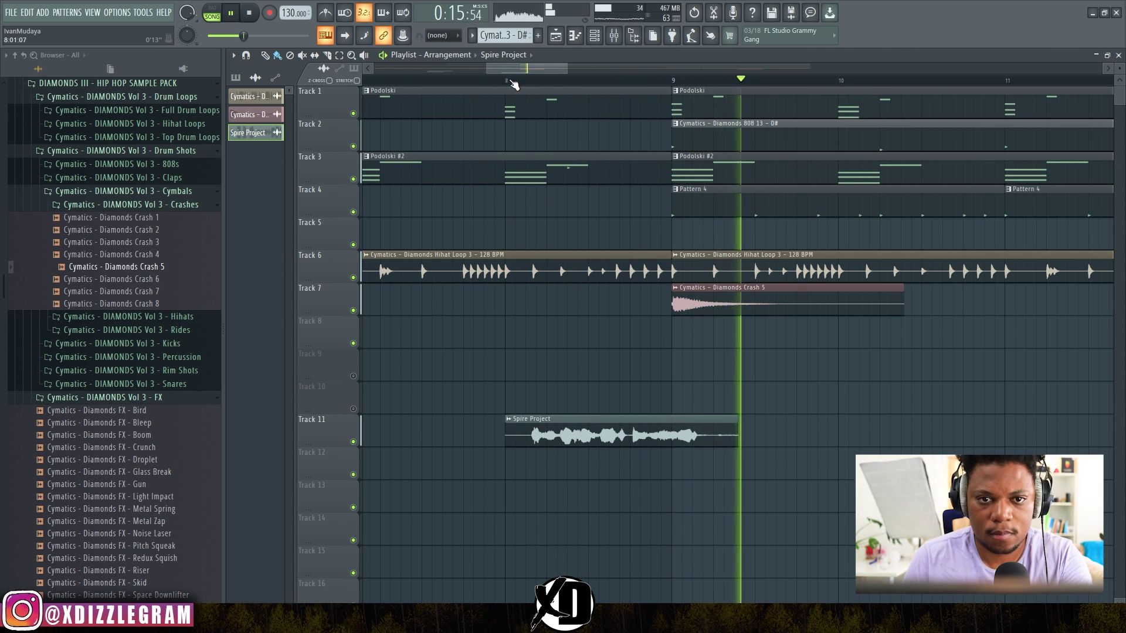
Replay the vocal section from just before bar 8 and zoom the playlist to inspect the clips
scroll(516, 85, up, 3)
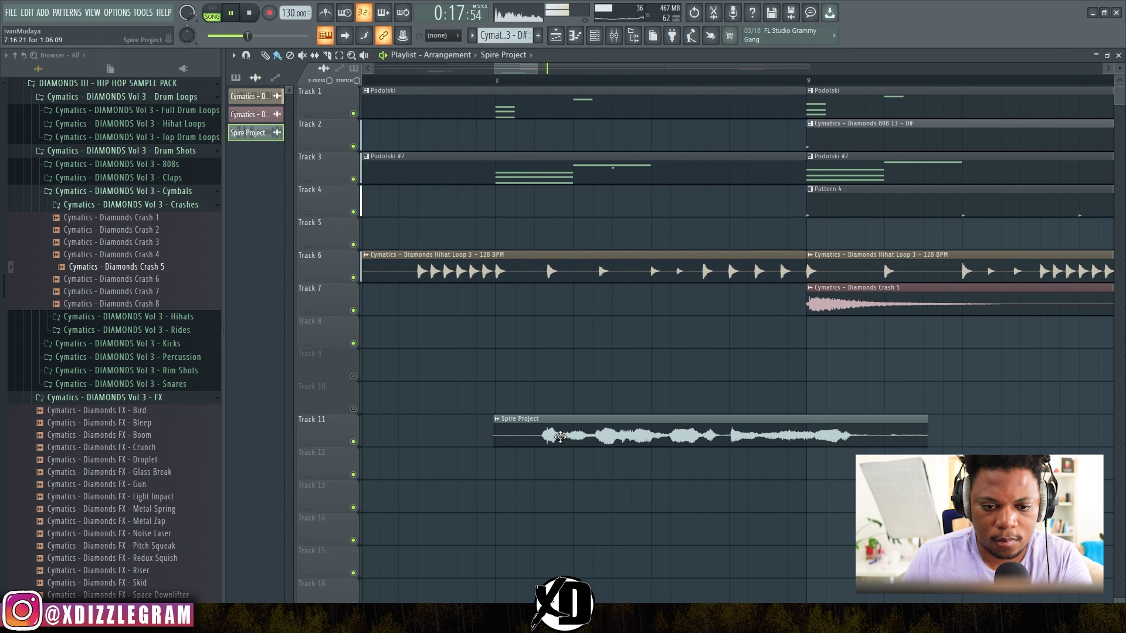
click(477, 82)
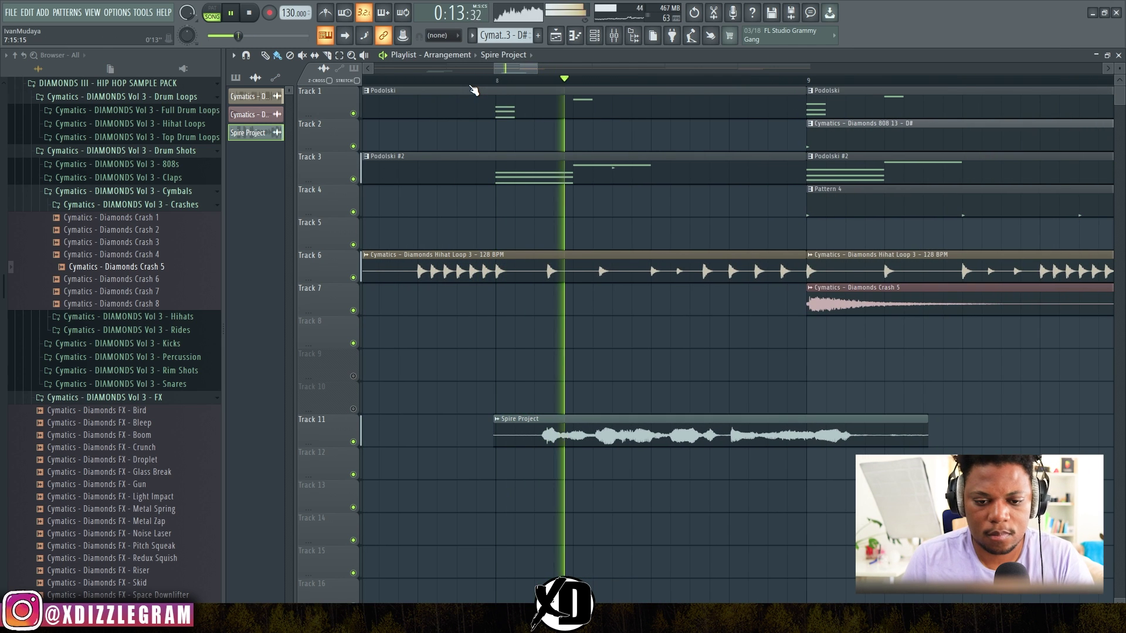
scroll(474, 88, down, 2)
scroll(473, 88, down, 2)
drag(515, 68, 428, 68)
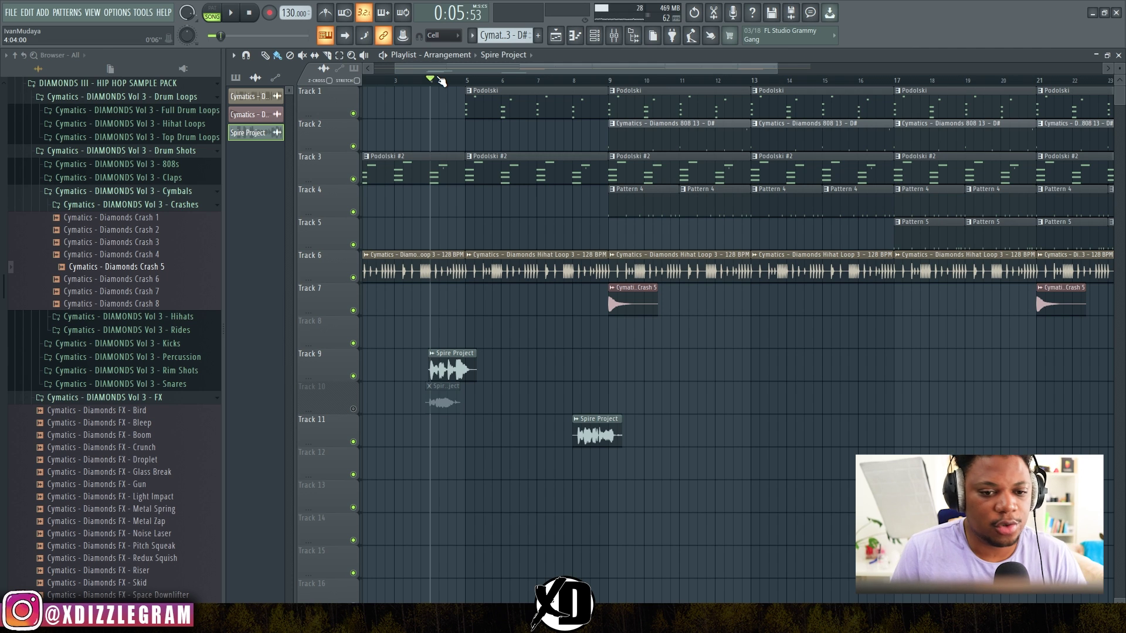
scroll(439, 87, up, 5)
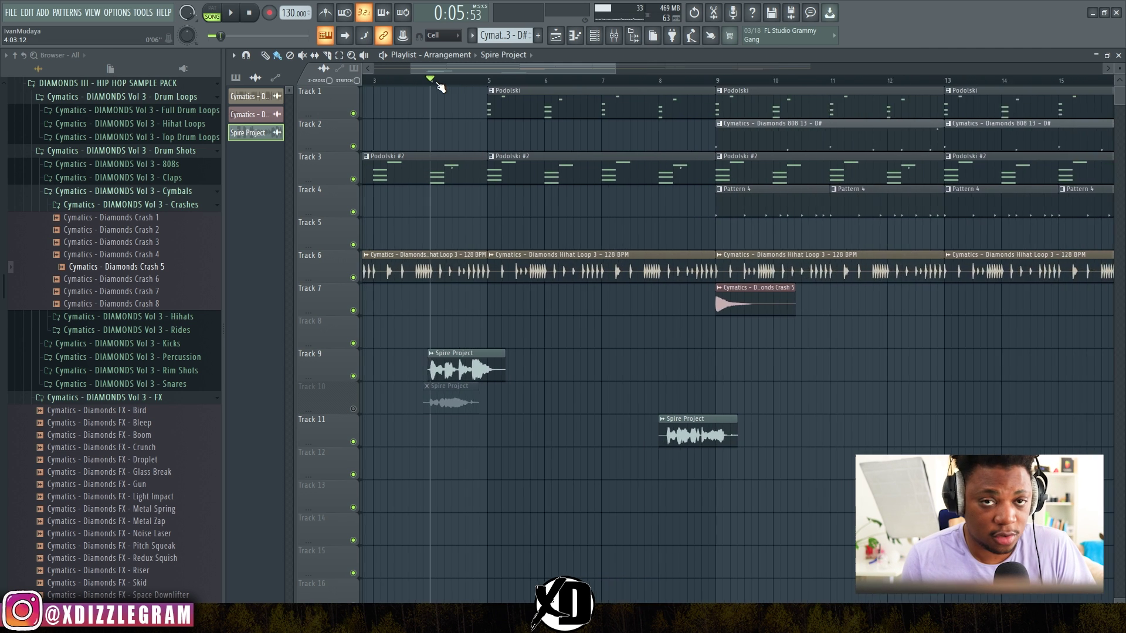
scroll(439, 86, down, 3)
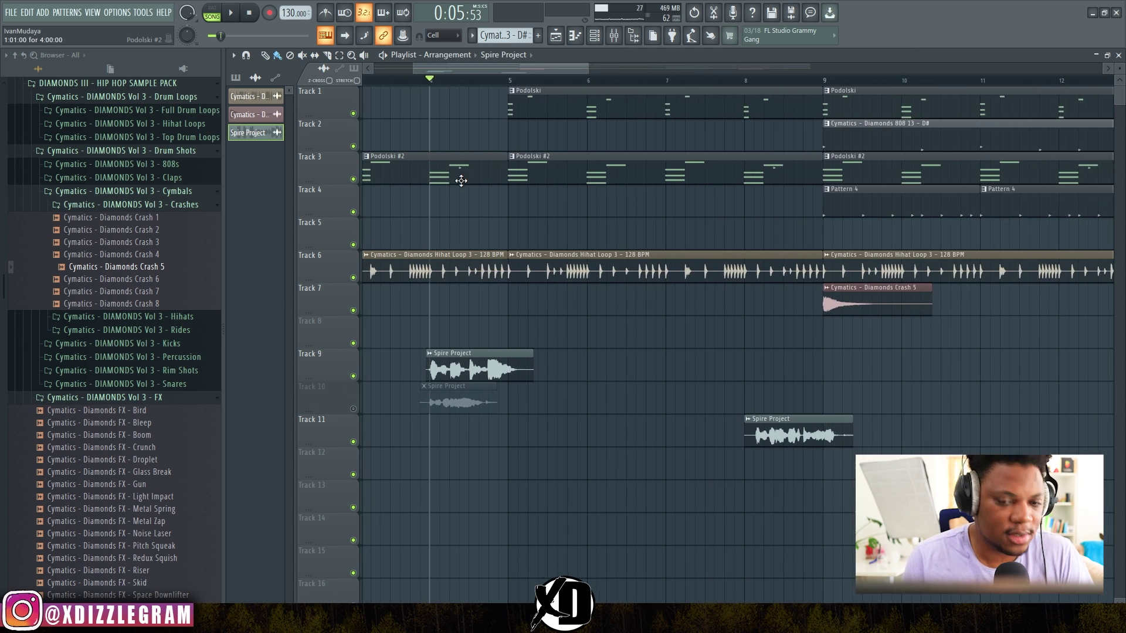
With snap kept on Cell, select the ruler bars spanning the vocal tag clip
scroll(467, 86, down, 4)
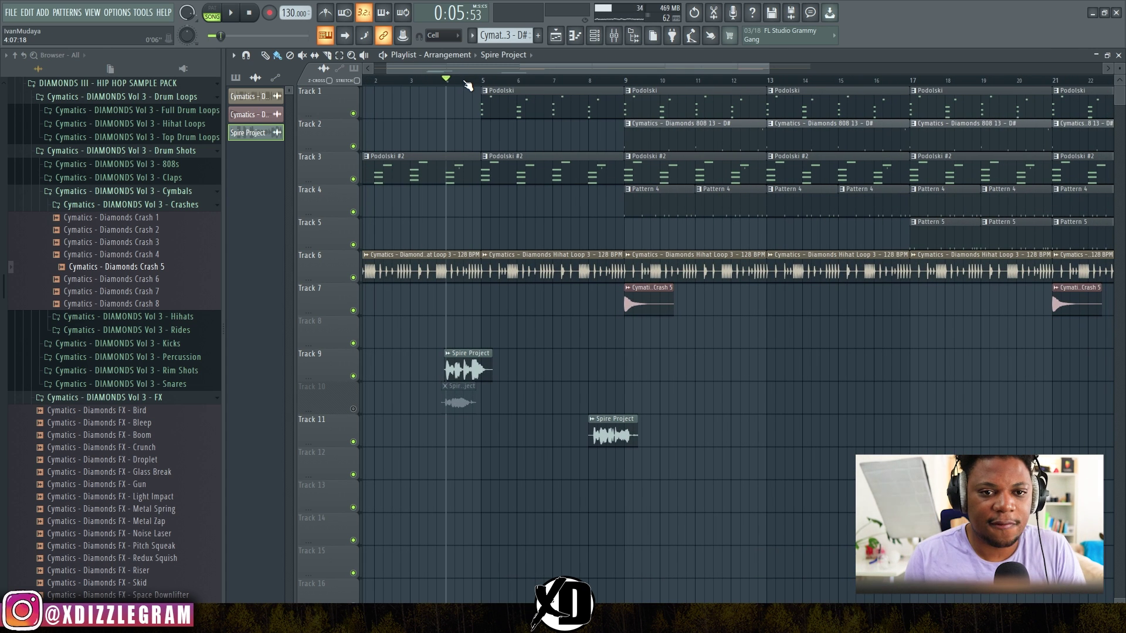
scroll(469, 85, up, 4)
scroll(436, 91, down, 1)
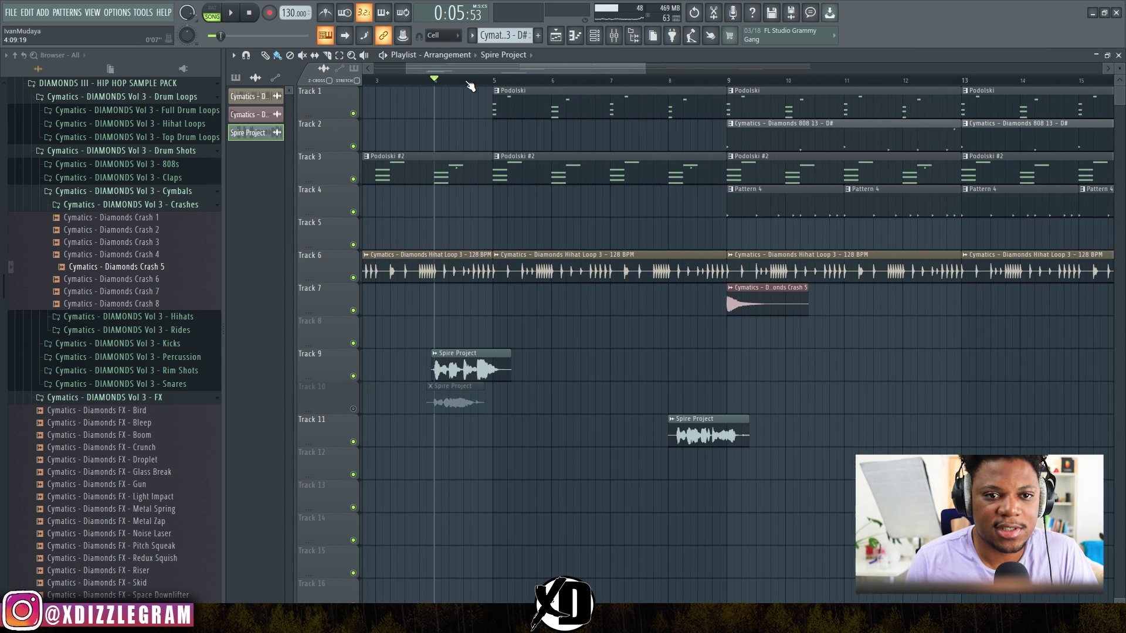
click(442, 37)
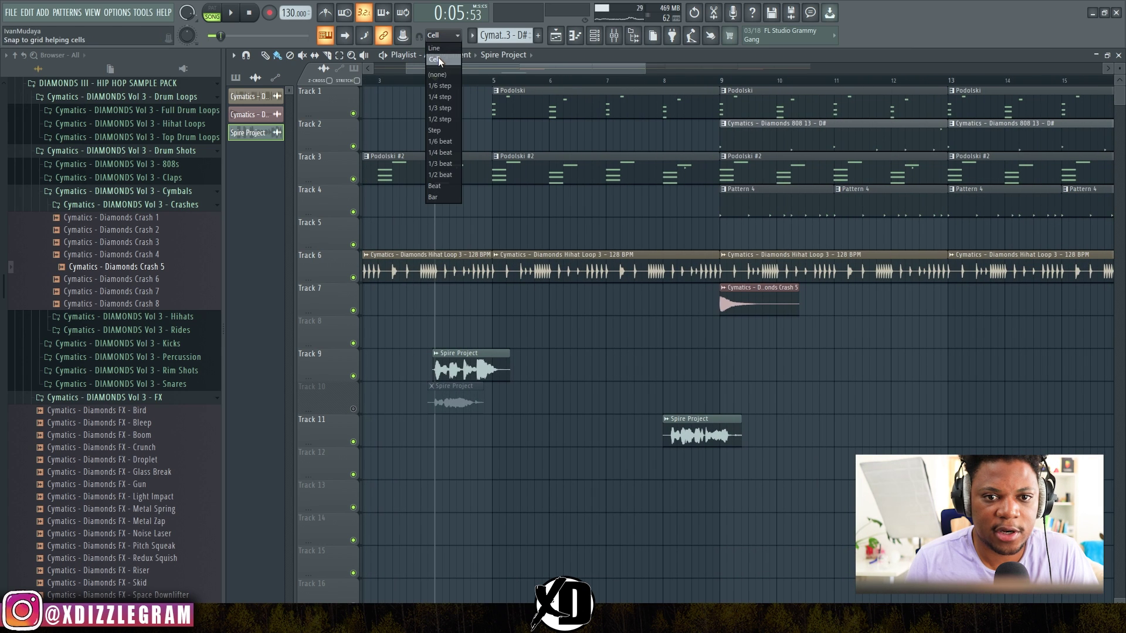
click(438, 57)
scroll(475, 86, down, 2)
scroll(467, 71, up, 3)
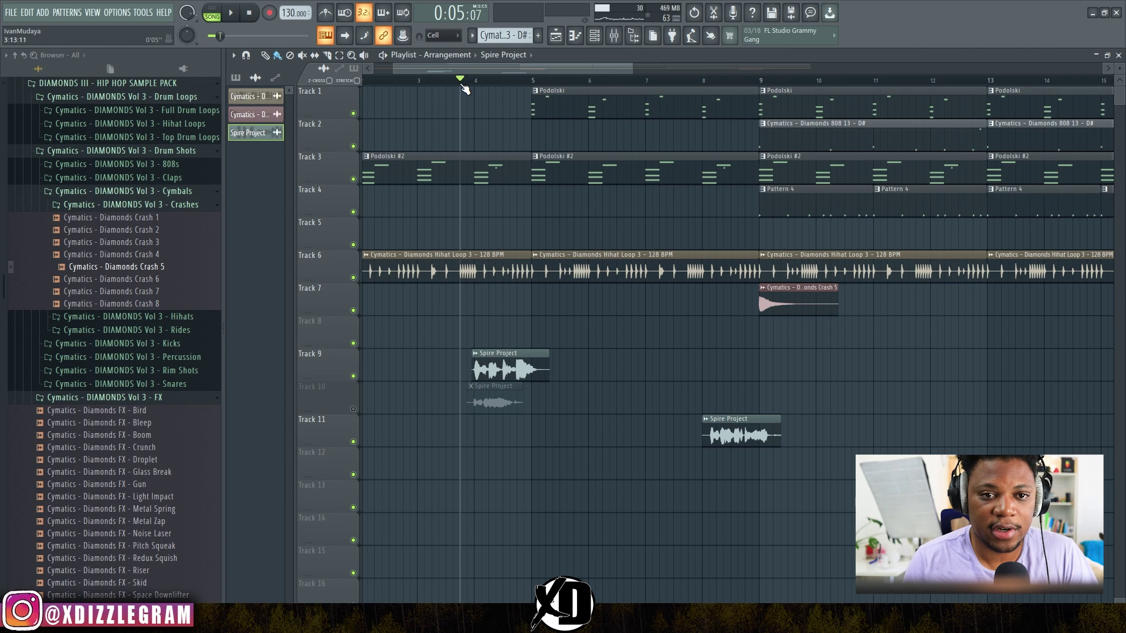
scroll(455, 87, up, 6)
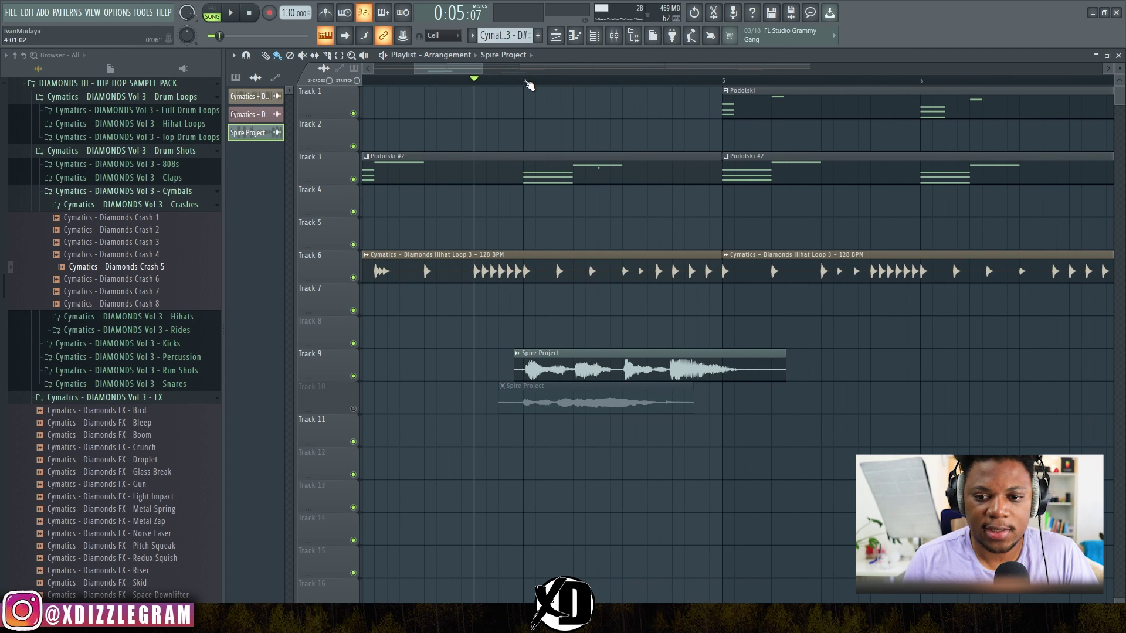
drag(530, 85, 920, 82)
Solo Track 9 so only the Spire Project vocal near bar 3 plays
scroll(648, 82, down, 3)
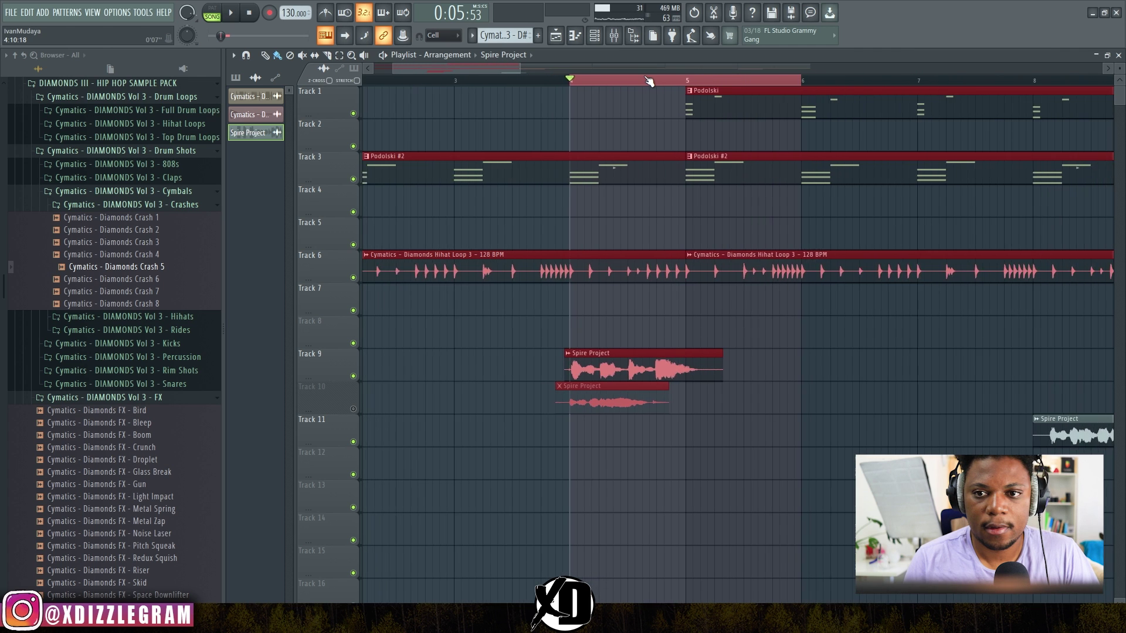
scroll(649, 82, down, 3)
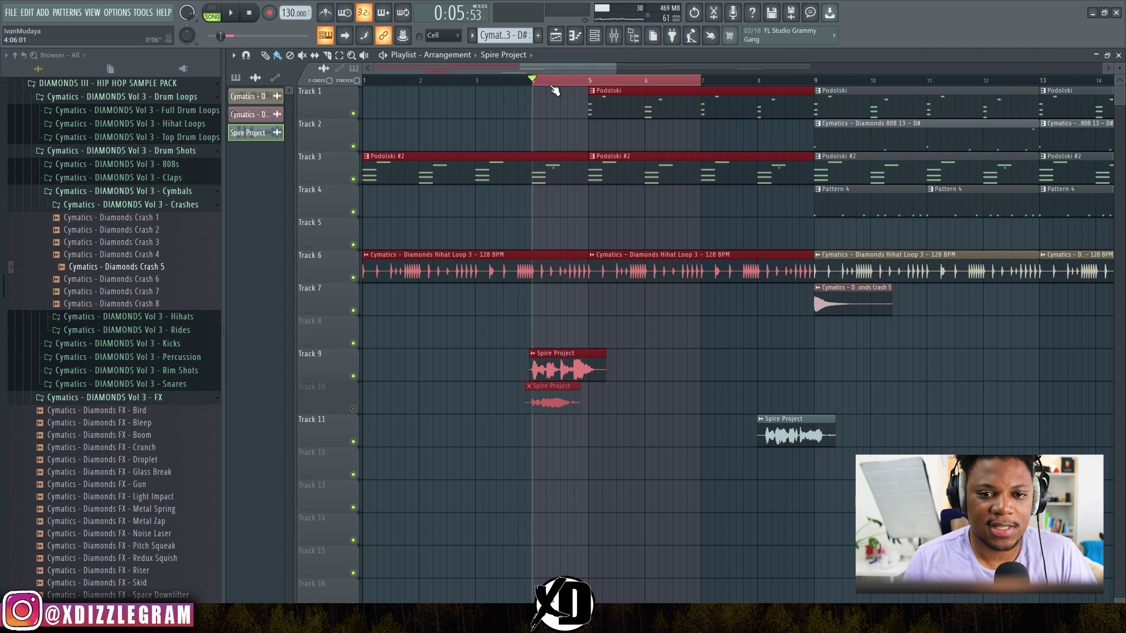
right_click(353, 376)
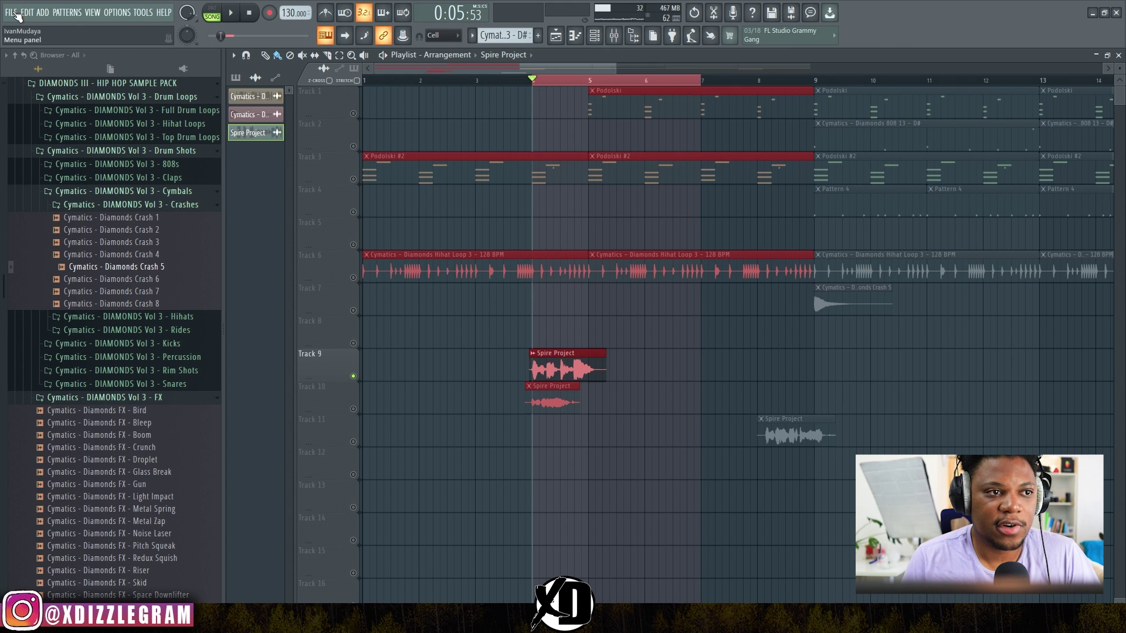
Export the selection as a 32-bit float WAV named 'XDIZZLE BEAT TAG' and render it
click(13, 12)
mouse_move(117, 116)
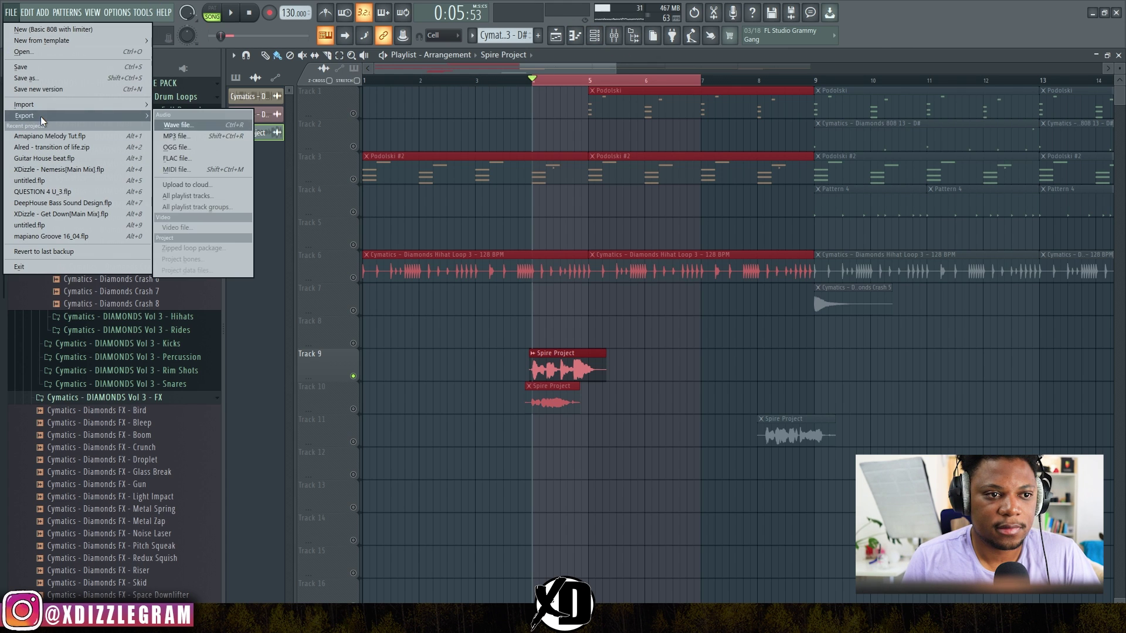
click(211, 125)
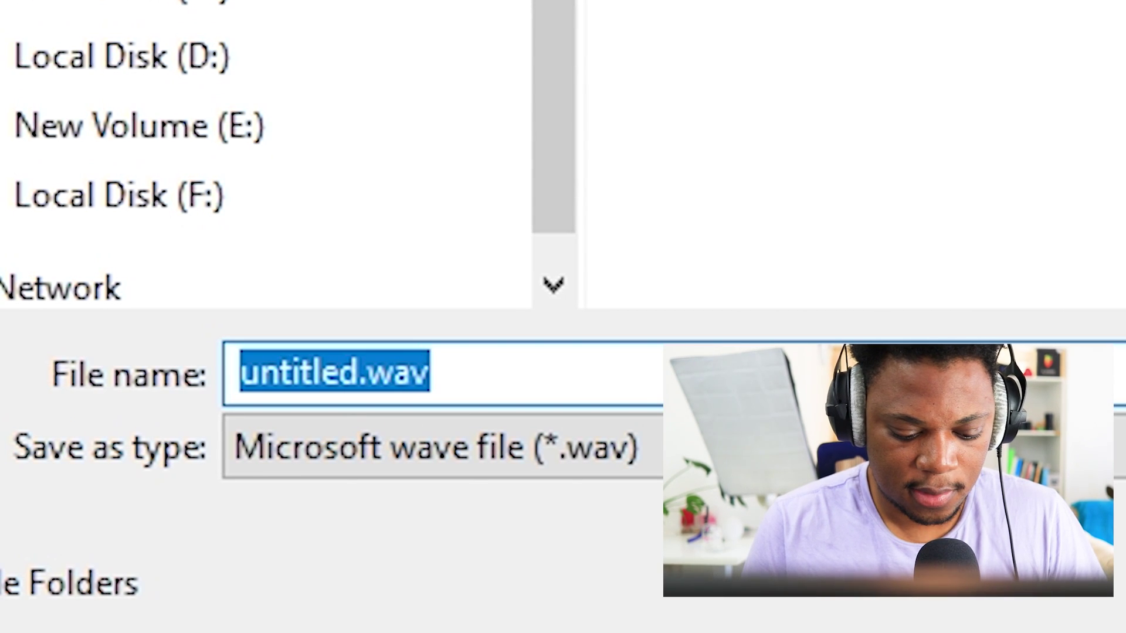
text(XDIZZLE )
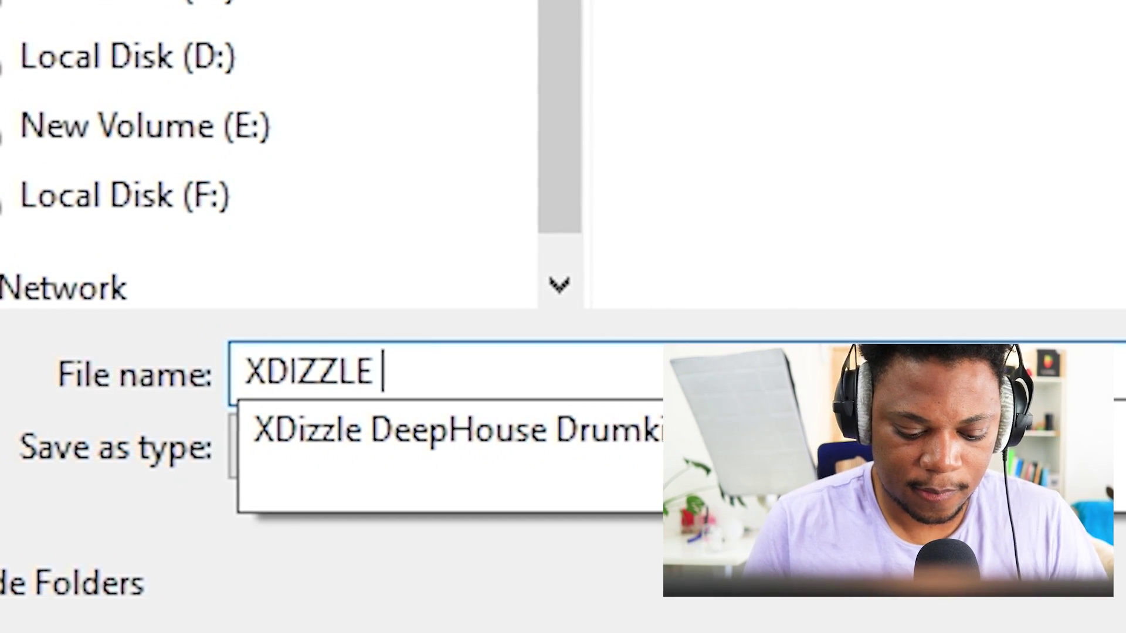
text(BEAT )
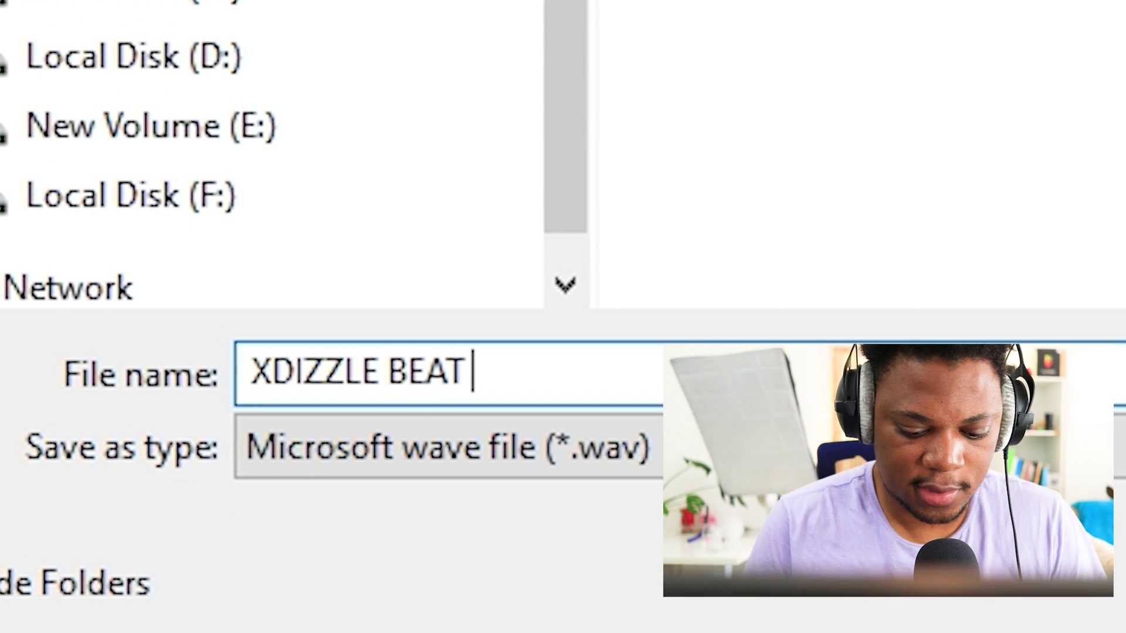
text(TAG)
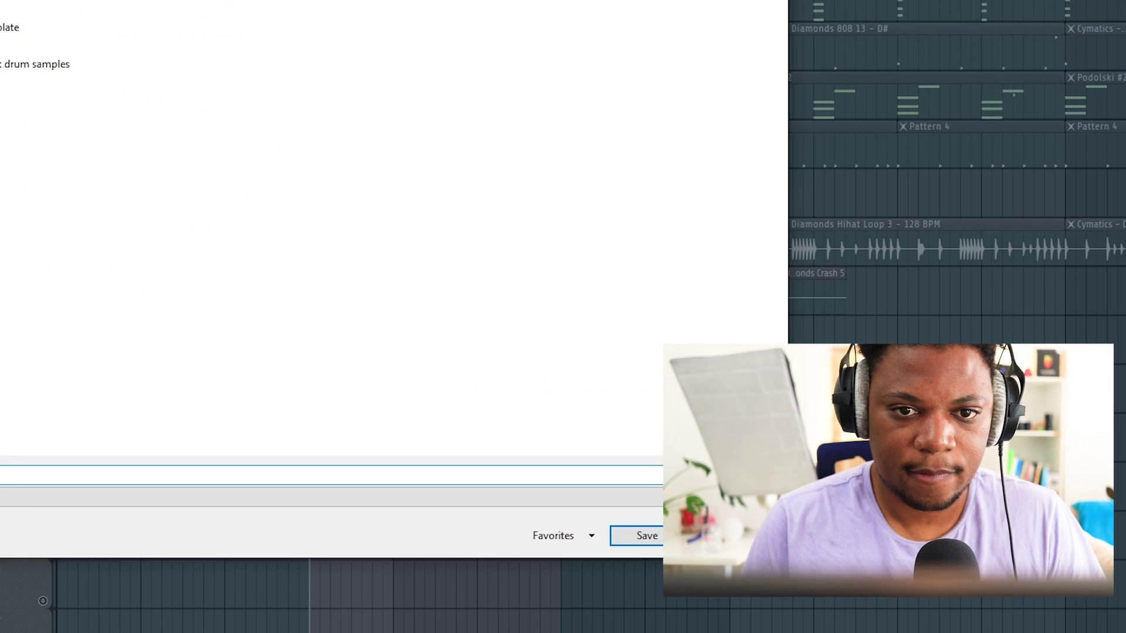
key(Return)
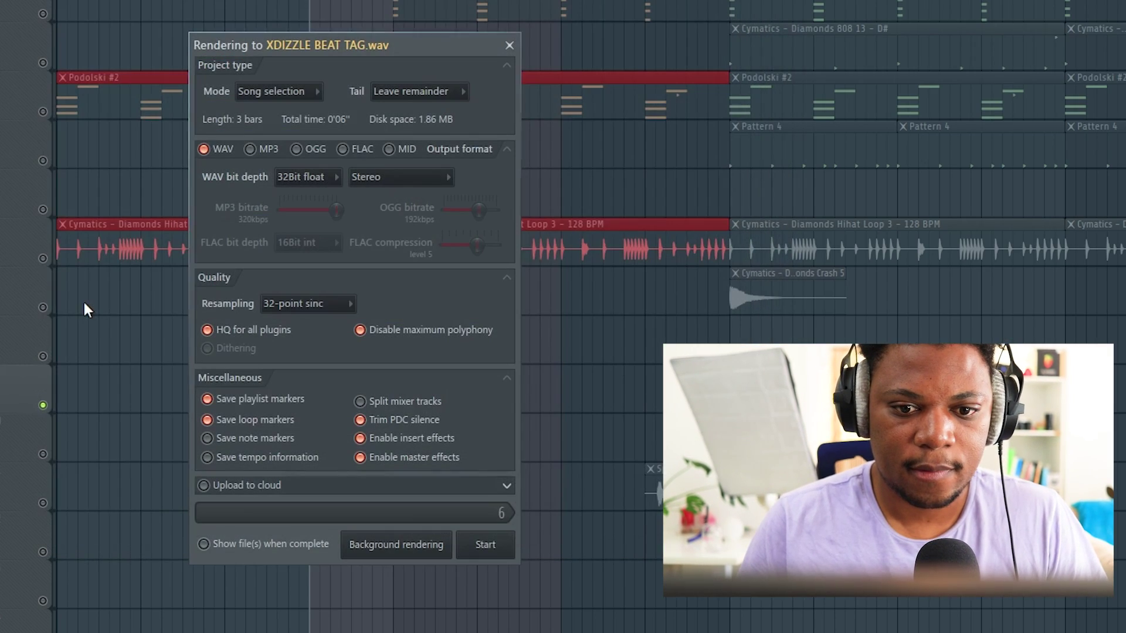
click(495, 548)
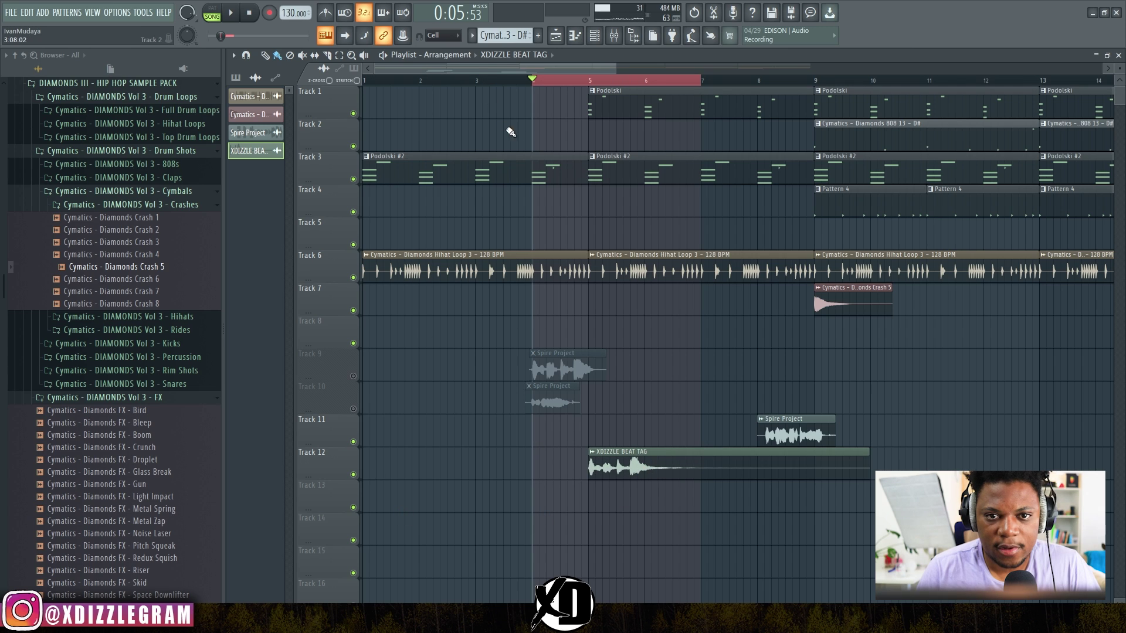
Audition the XDIZZLE BEAT TAG clip from bar 4, then align it at bar 8 under Track 11's vocal
drag(630, 470, 573, 470)
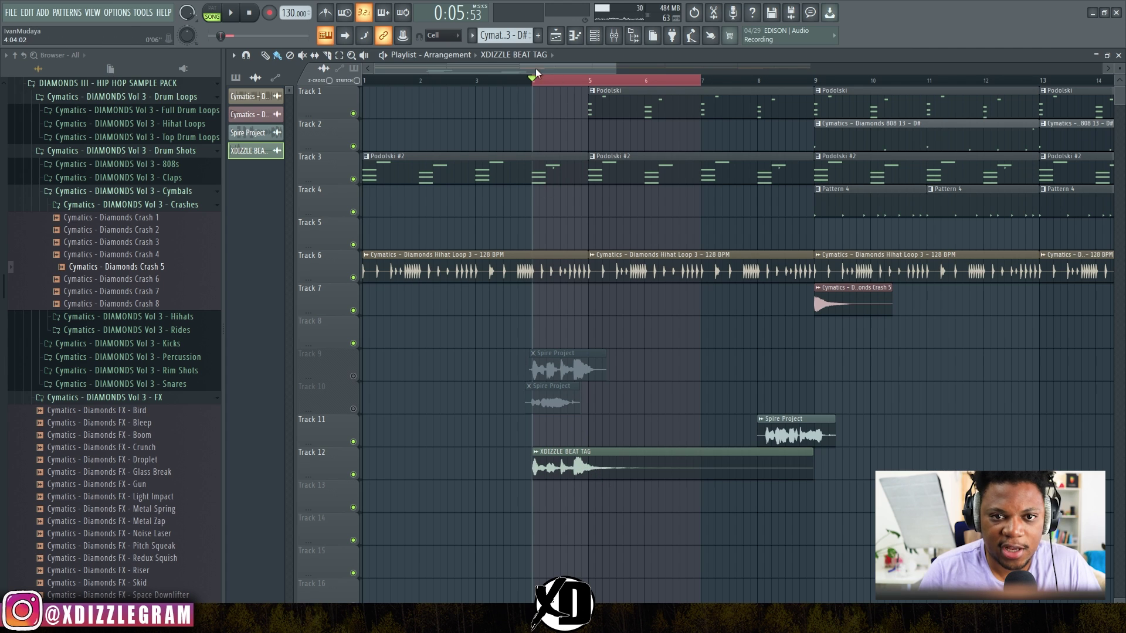
key(space)
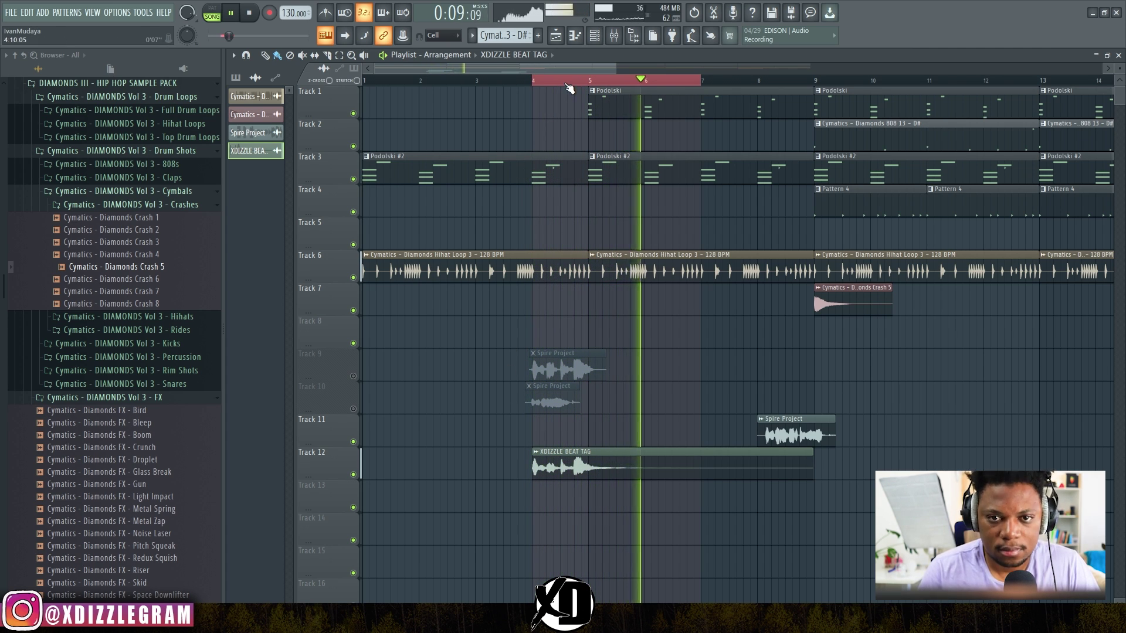
scroll(568, 88, down, 3)
key(space)
drag(490, 471, 618, 467)
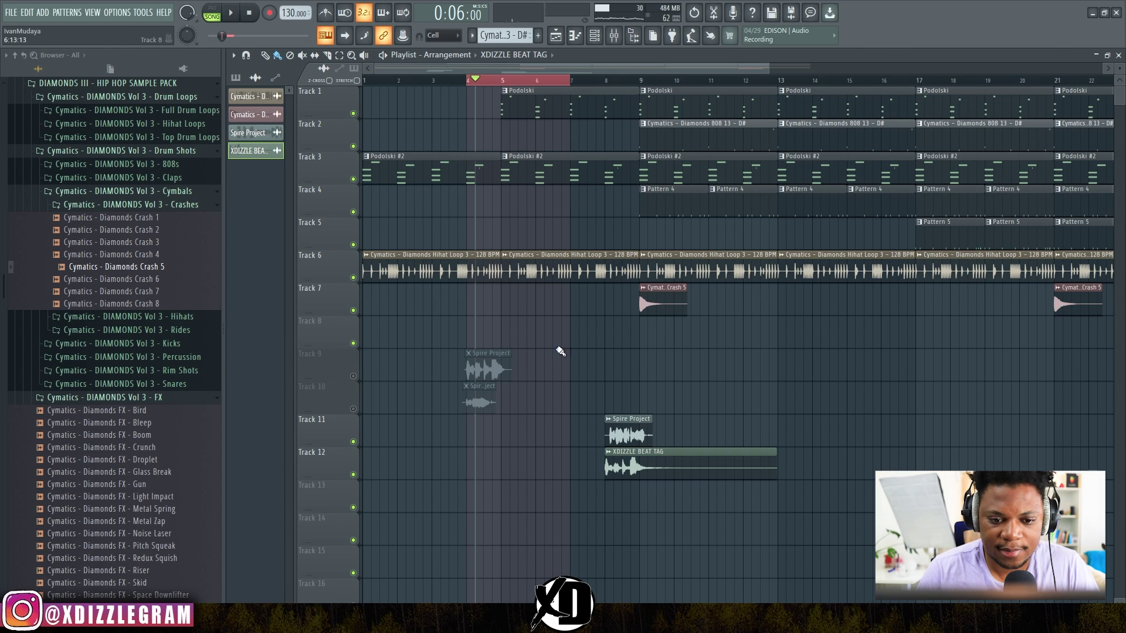
Mute Track 11's original vocal and extend the time selection from bar 4 to bar 13 during playback
click(354, 443)
key(space)
drag(583, 80, 777, 80)
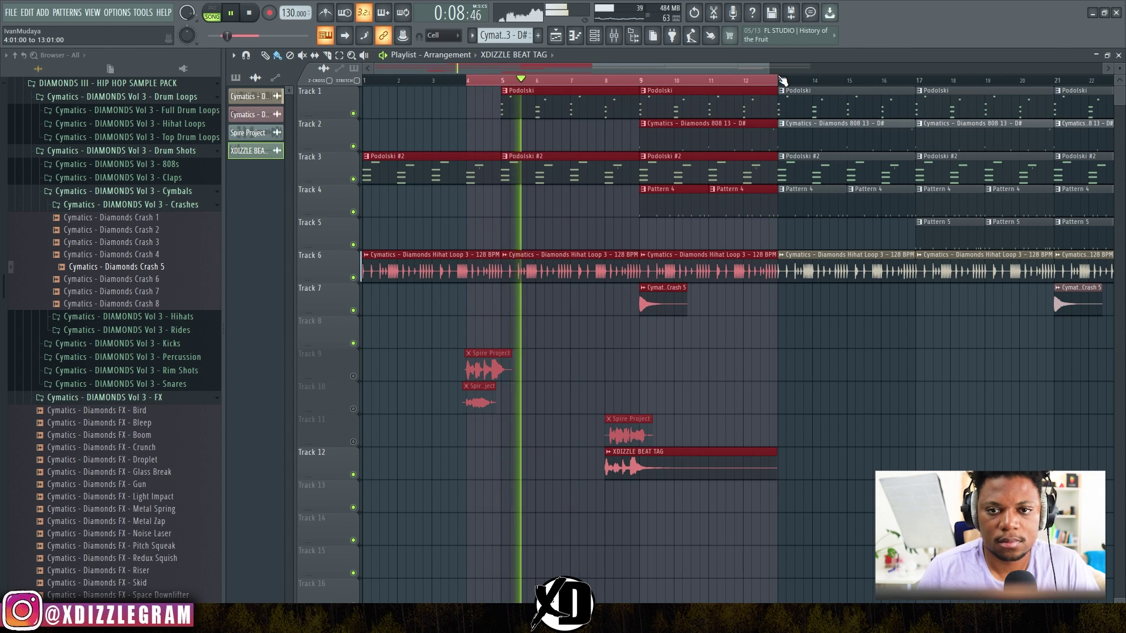
scroll(597, 89, up, 2)
scroll(596, 71, down, 3)
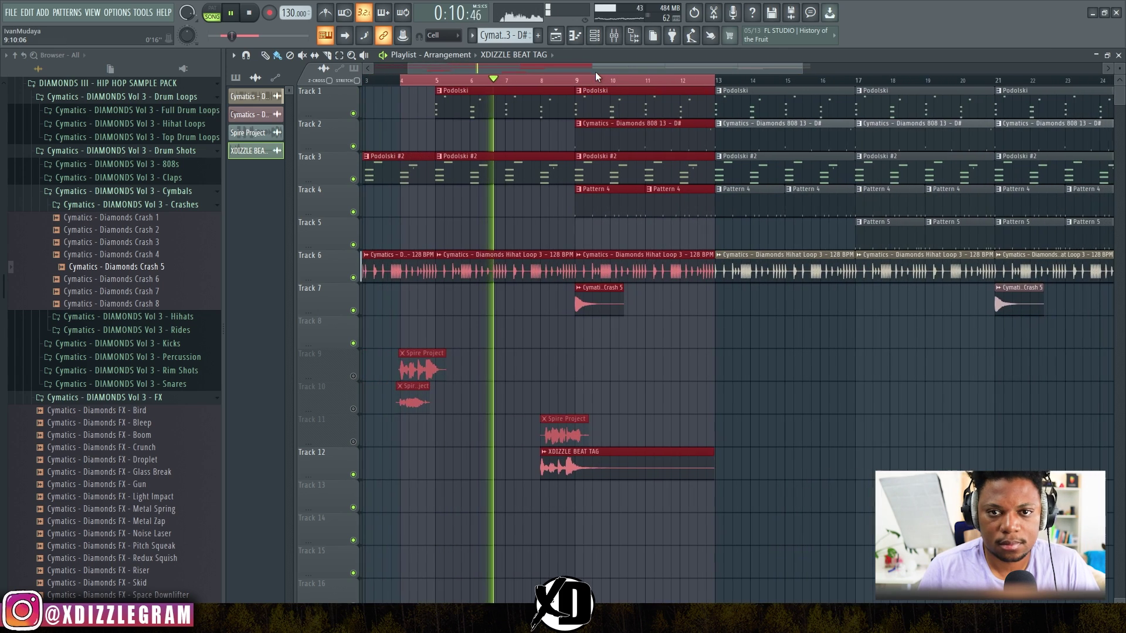
scroll(606, 165, down, 2)
scroll(606, 164, down, 2)
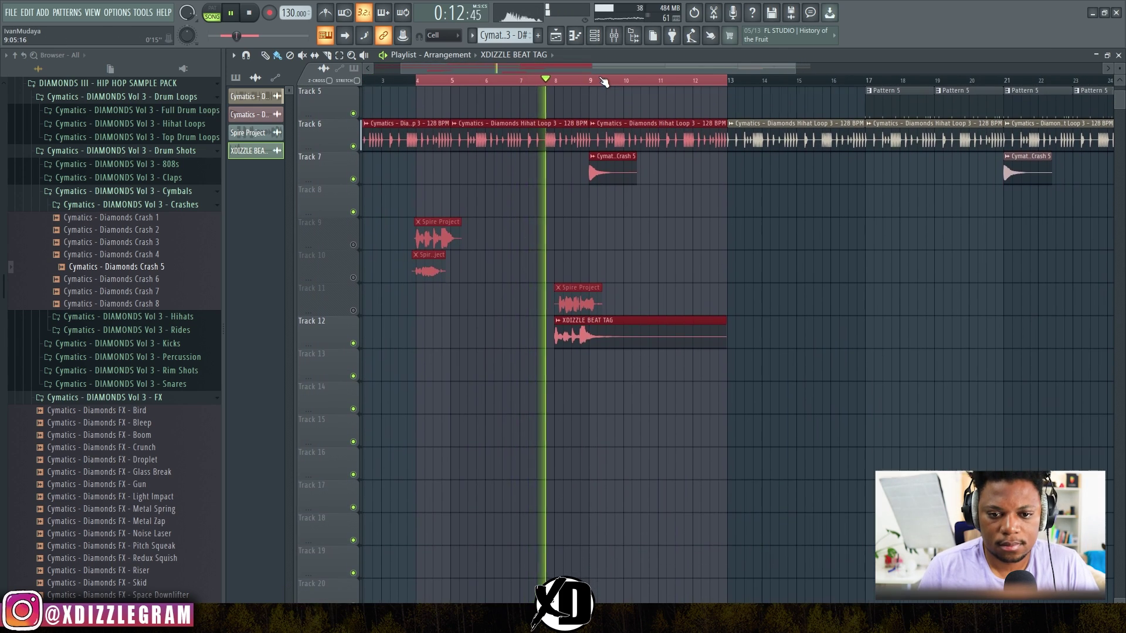
scroll(603, 80, up, 2)
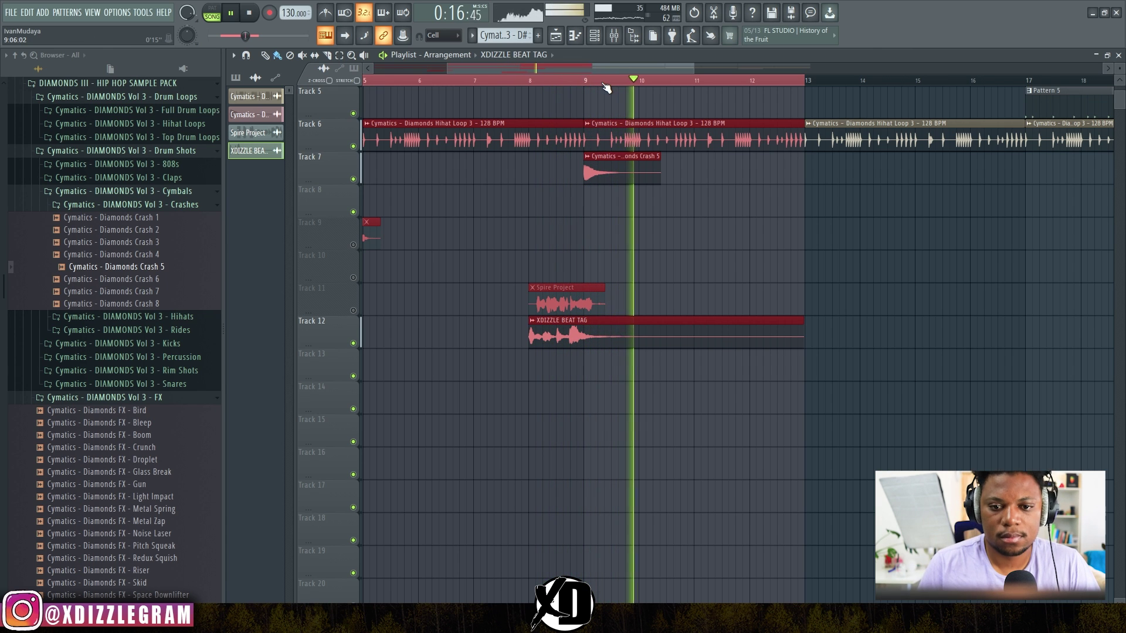
scroll(586, 81, down, 4)
scroll(563, 85, up, 4)
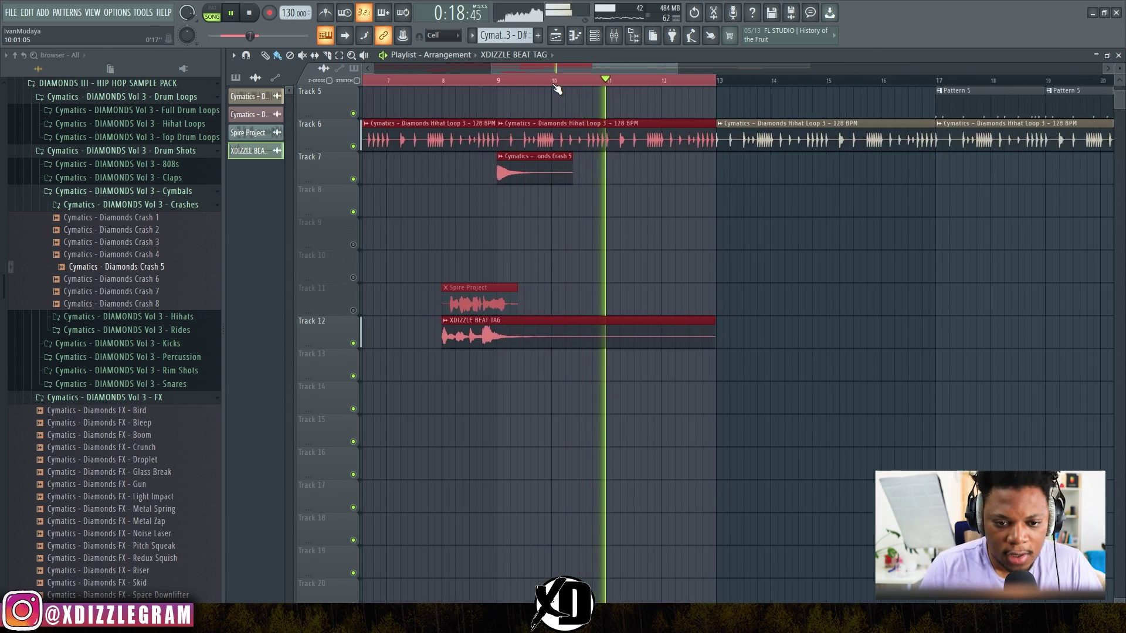
key(space)
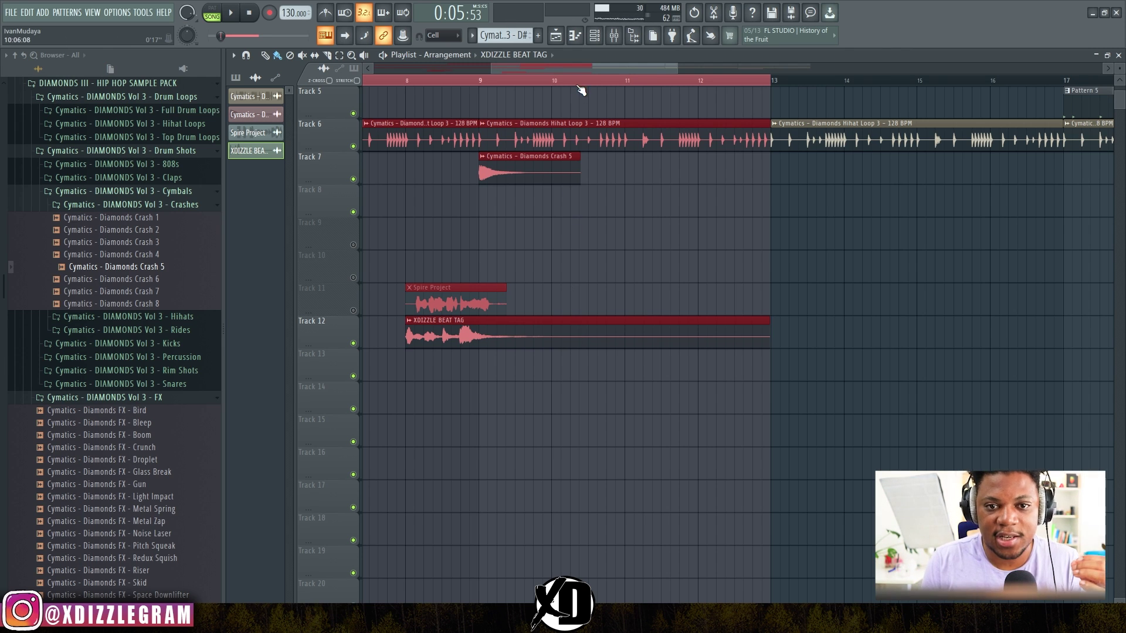
Scroll the playlist to review the rendered tag on Track 12 beneath Track 11's vocal
scroll(580, 89, down, 6)
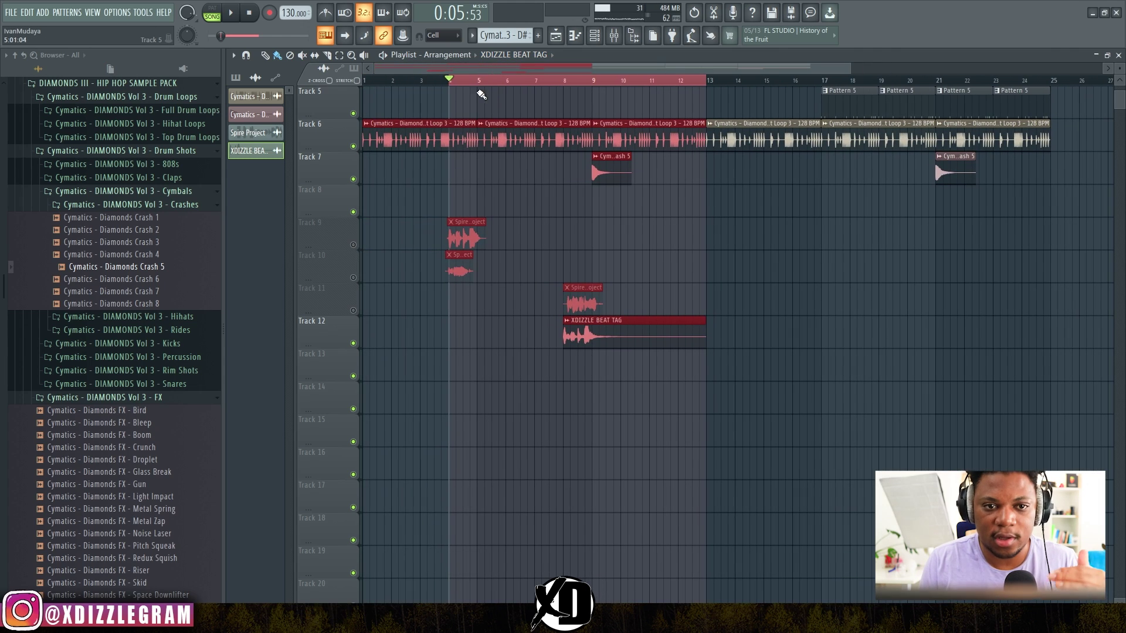
scroll(480, 92, up, 6)
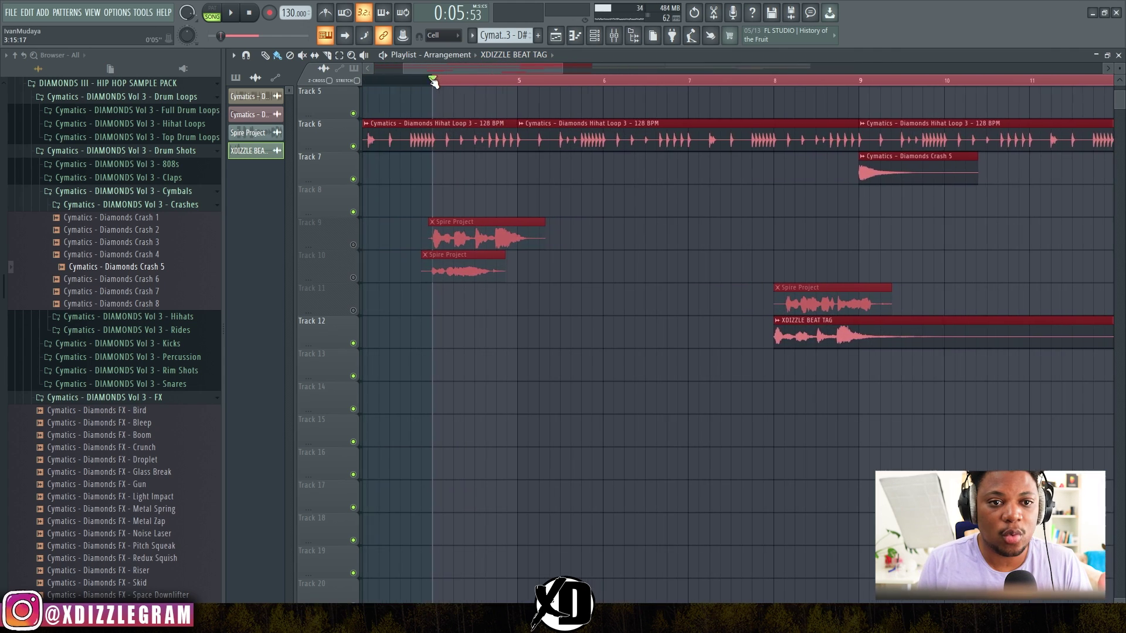
scroll(537, 67, down, 5)
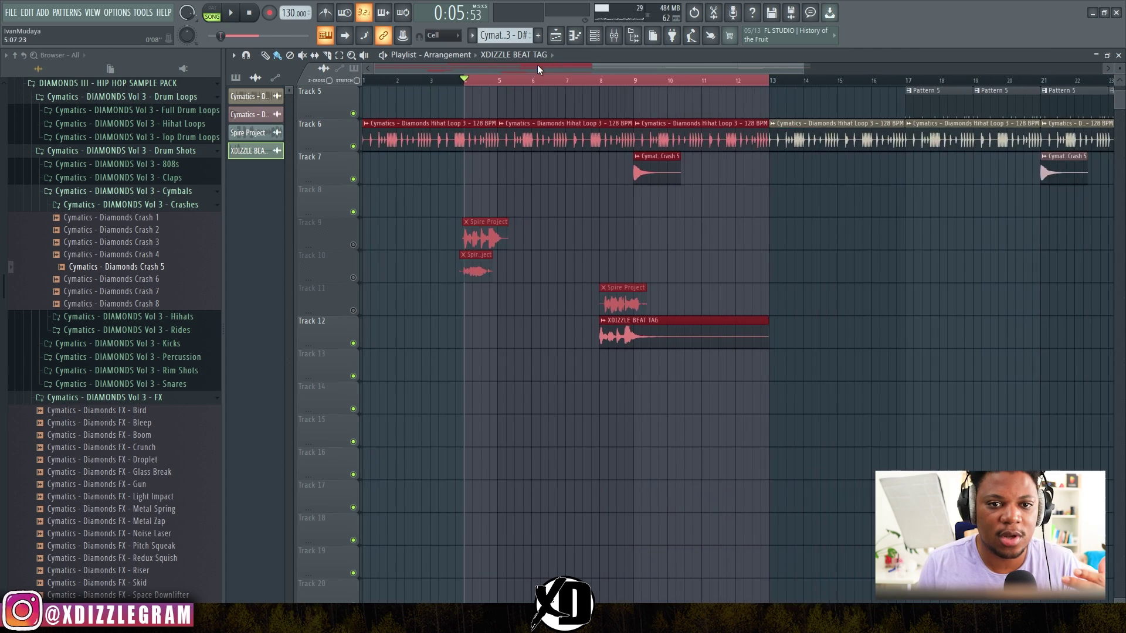
scroll(499, 79, up, 6)
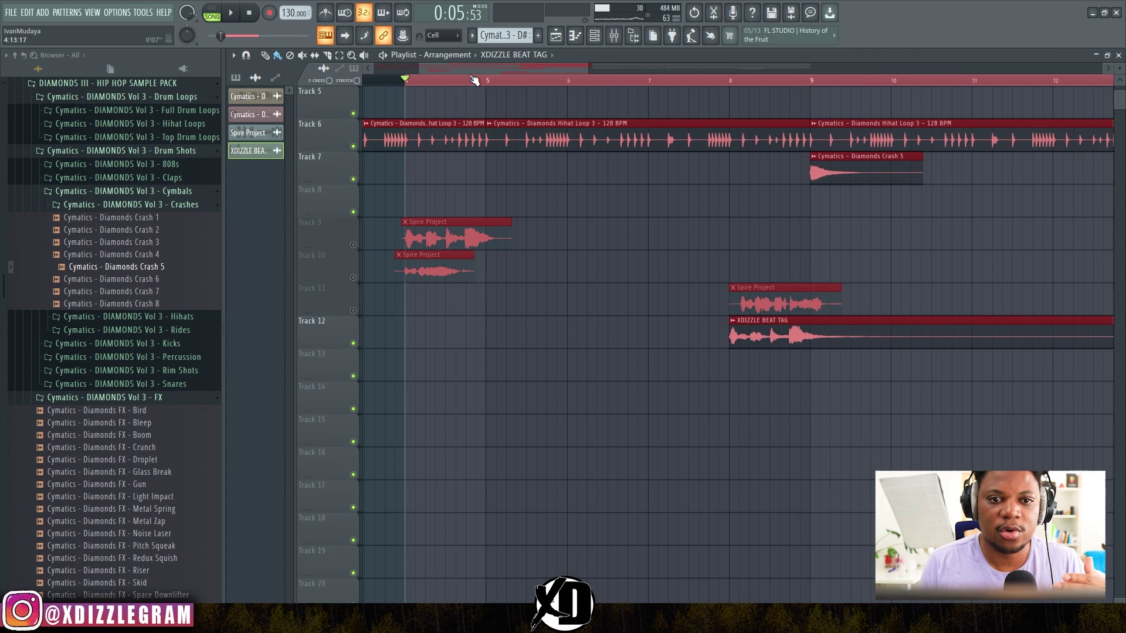
scroll(475, 79, down, 2)
right_click(352, 245)
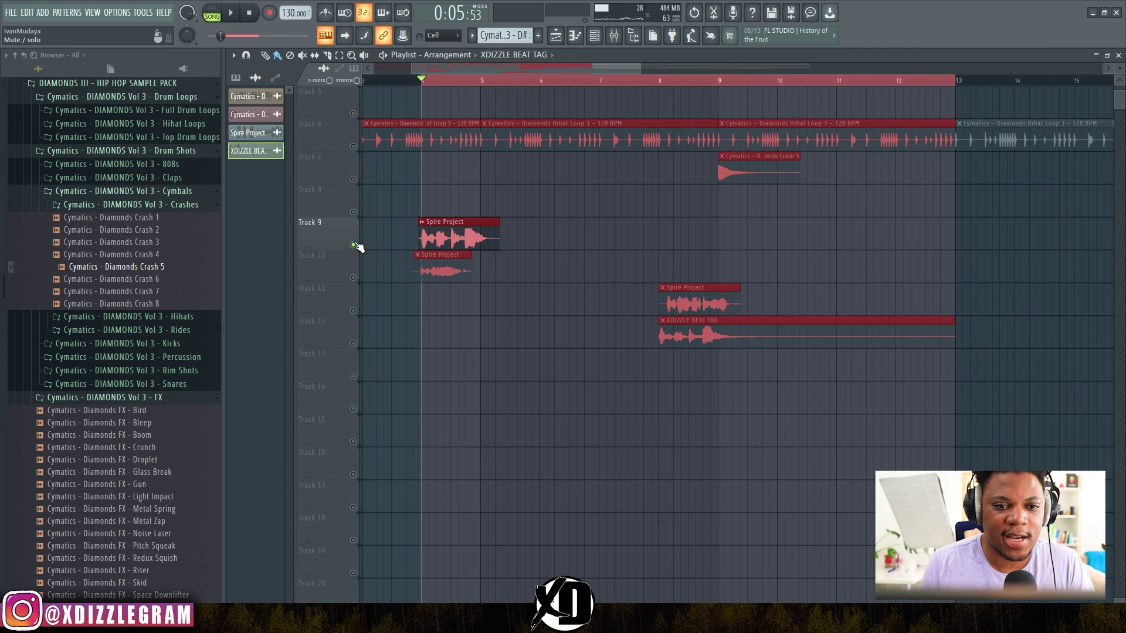
double_click(449, 246)
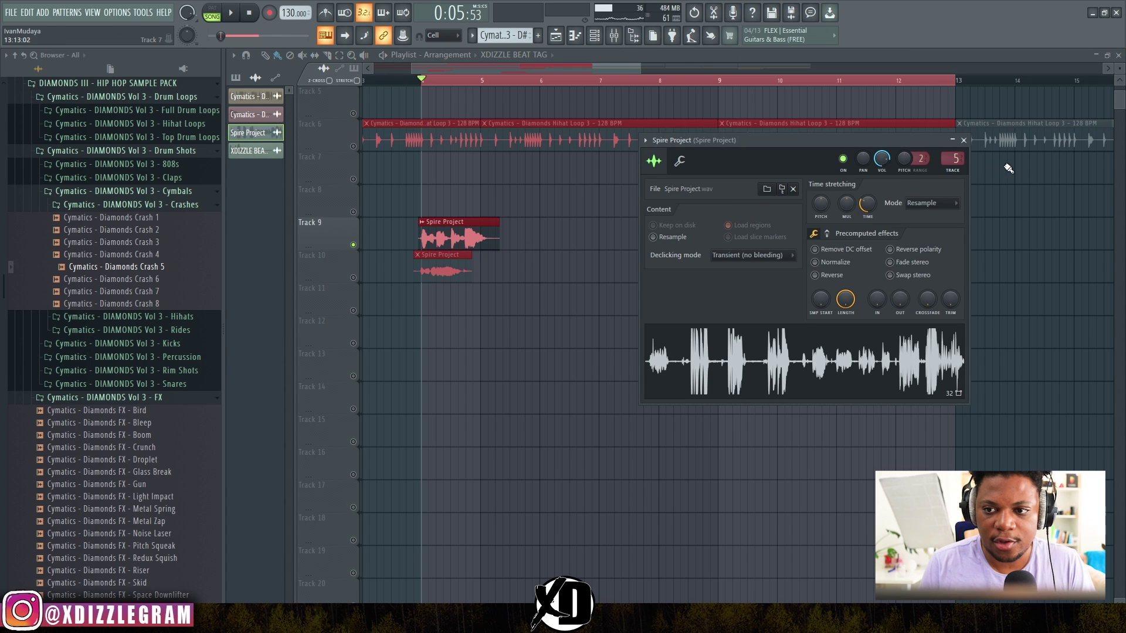
double_click(943, 161)
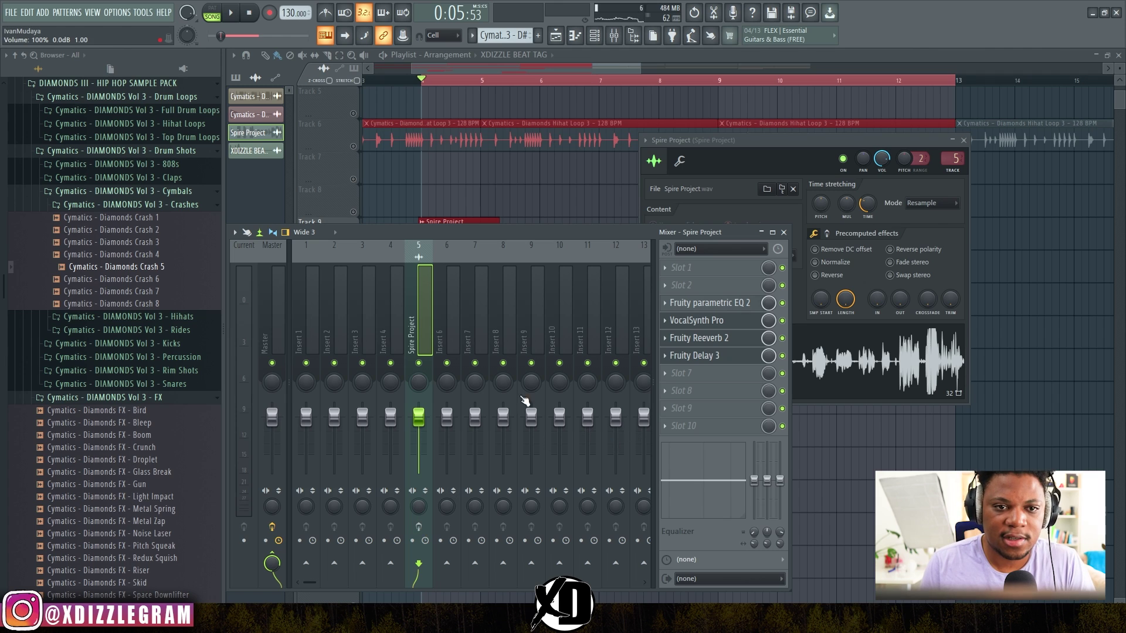
click(498, 64)
key(space)
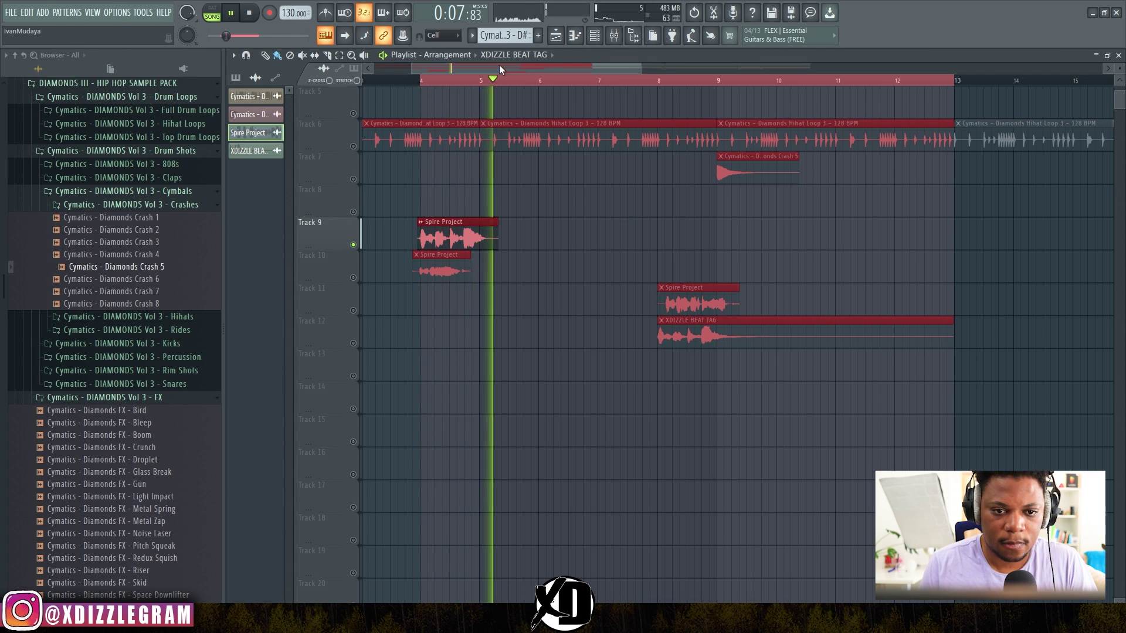
key(space)
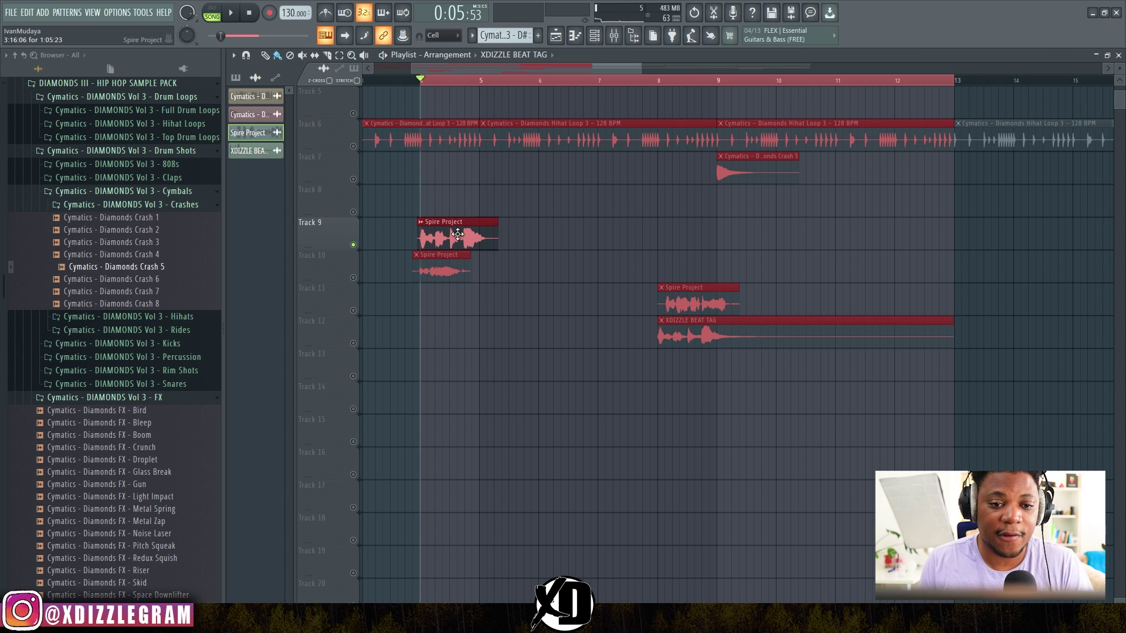
scroll(434, 85, up, 2)
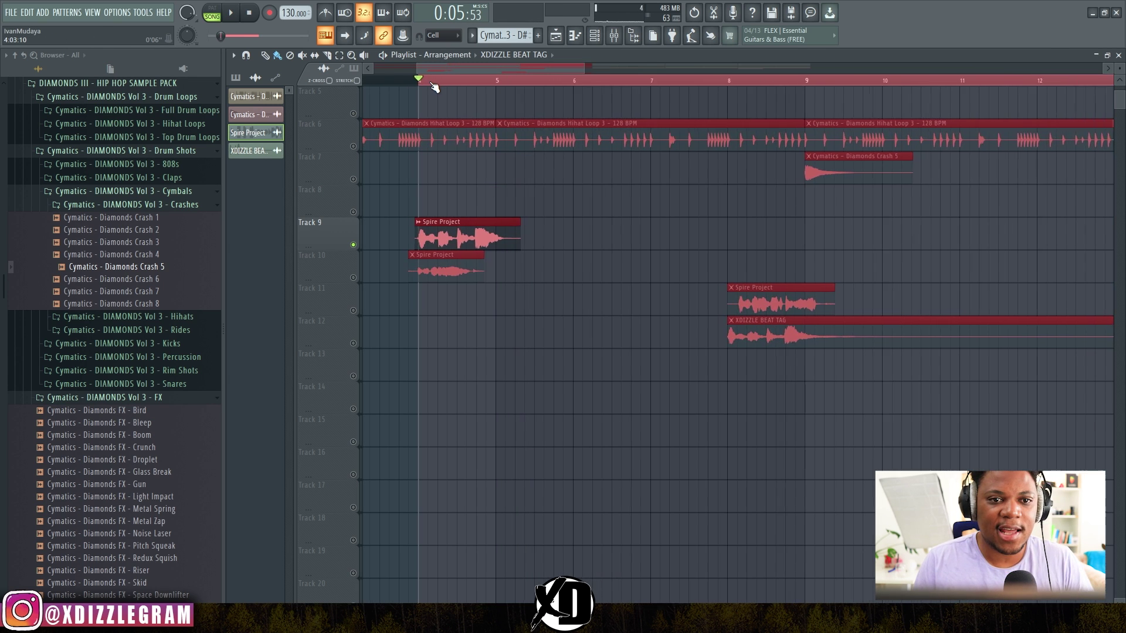
scroll(434, 86, up, 2)
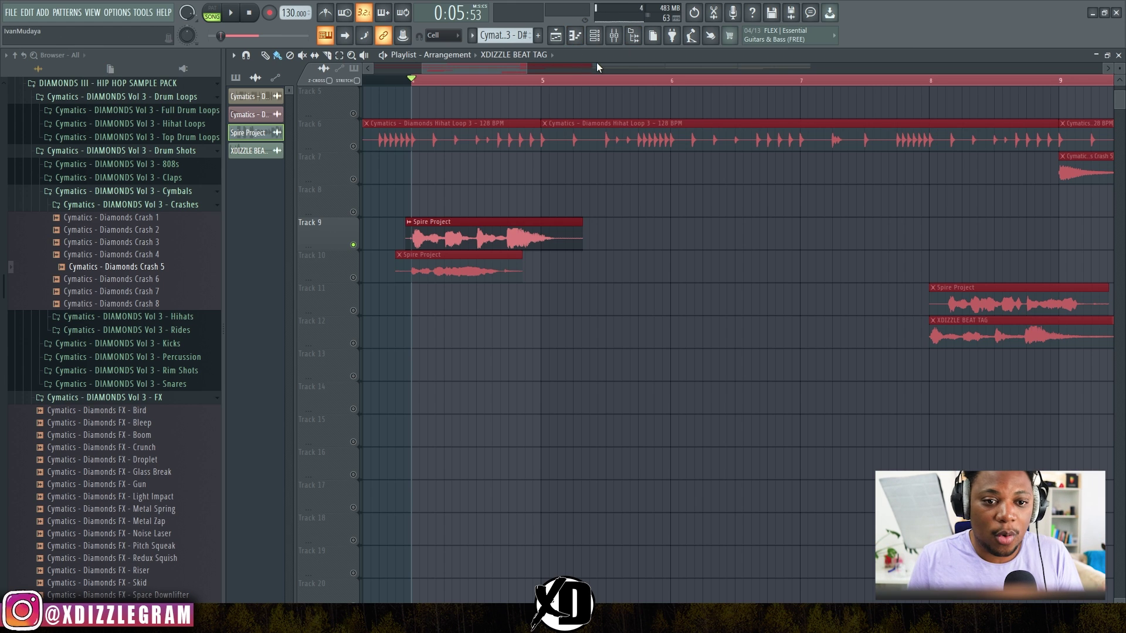
Open the mixer on the Spire Project insert and show the plugin list for empty Slot 8
click(616, 34)
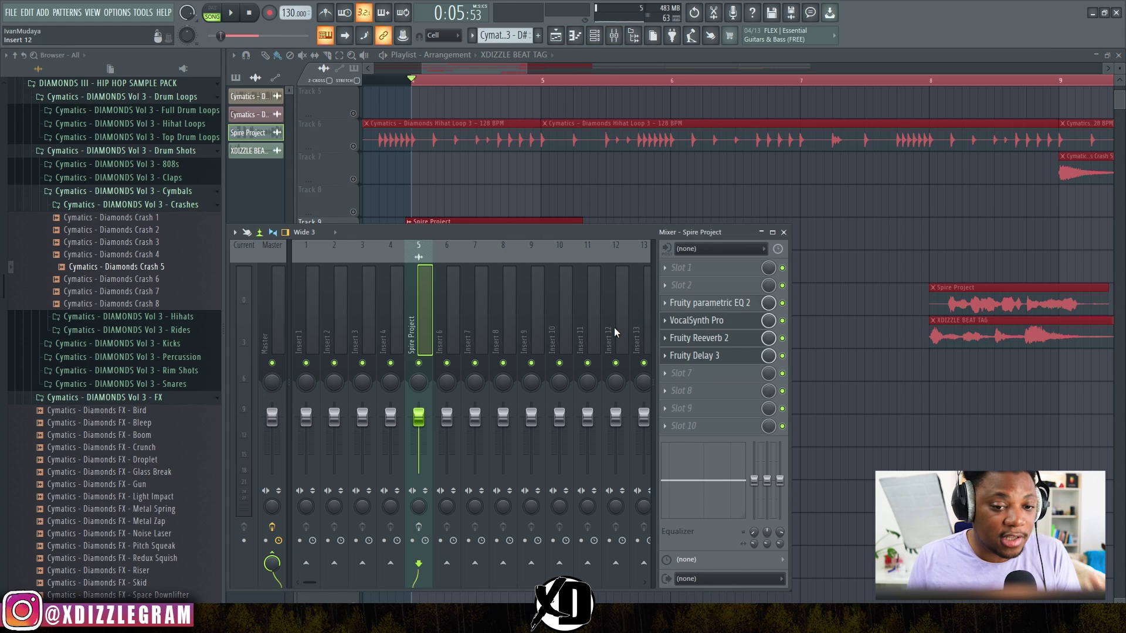
click(696, 390)
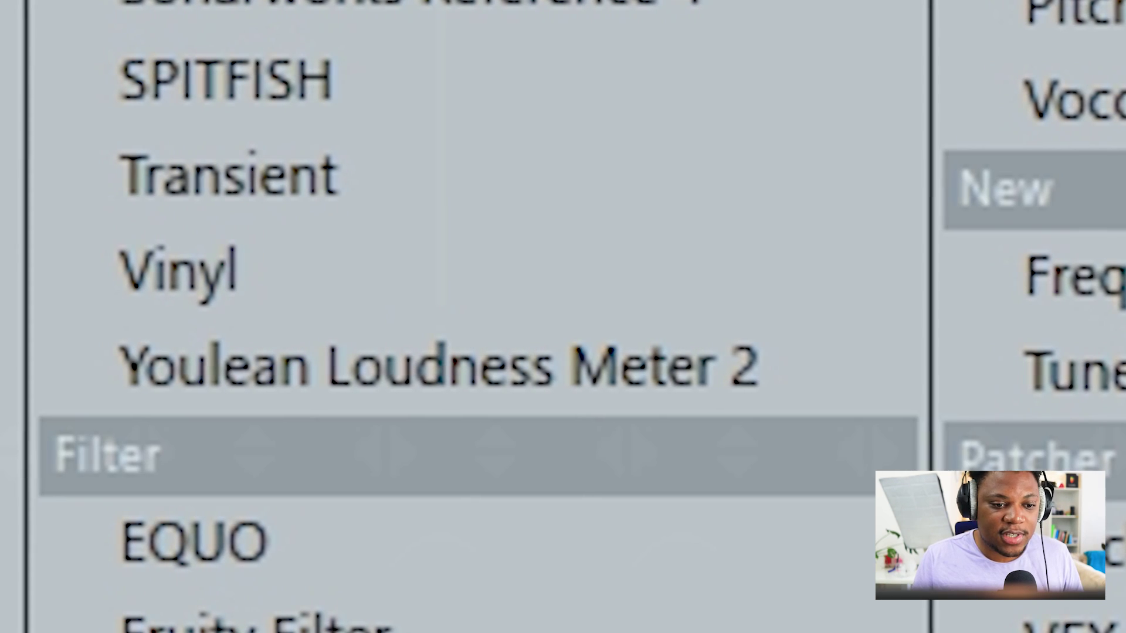